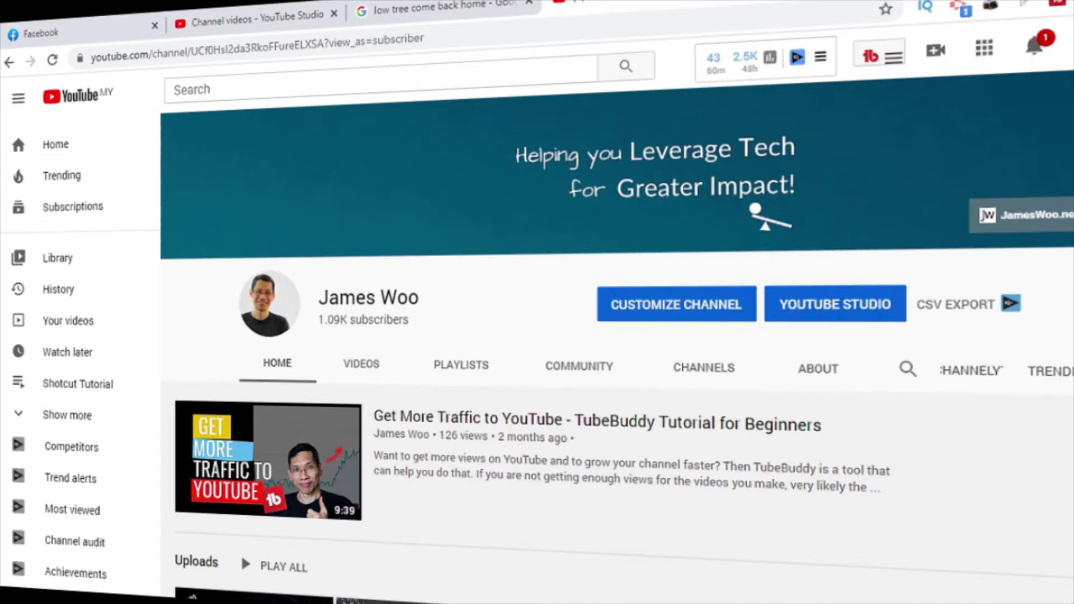
Step: Move the current time past the end of the existing clip
scroll(615, 364, "down", 3)
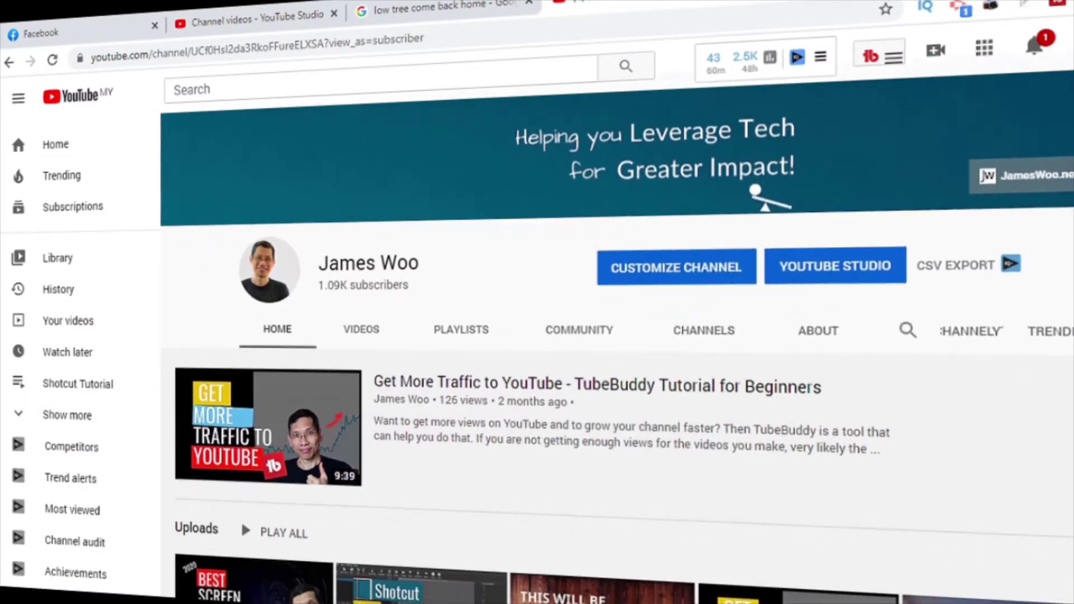
scroll(615, 363, "down", 3)
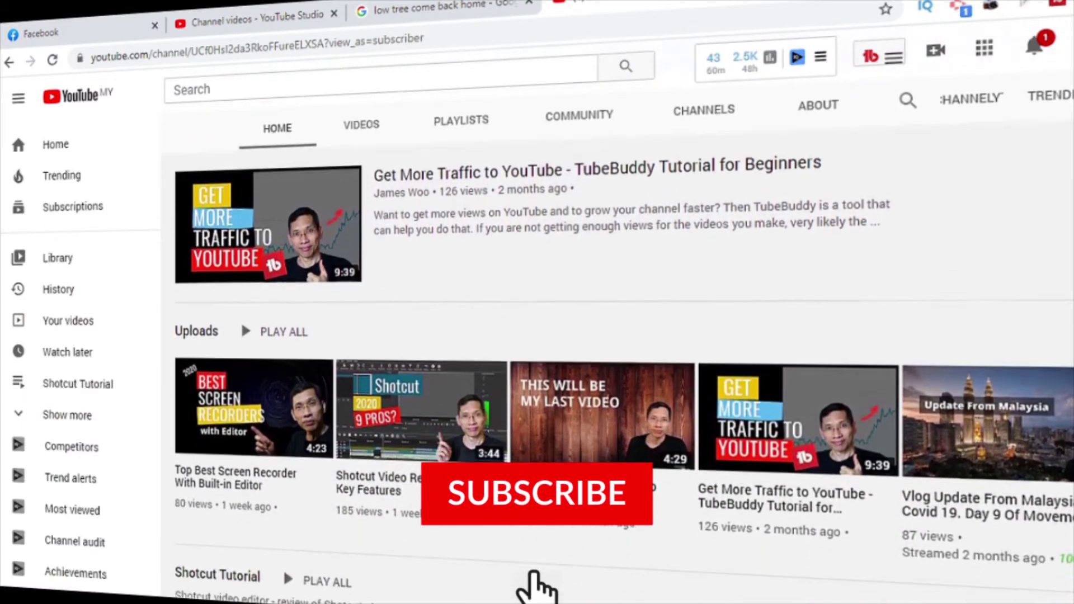
scroll(615, 363, "down", 3)
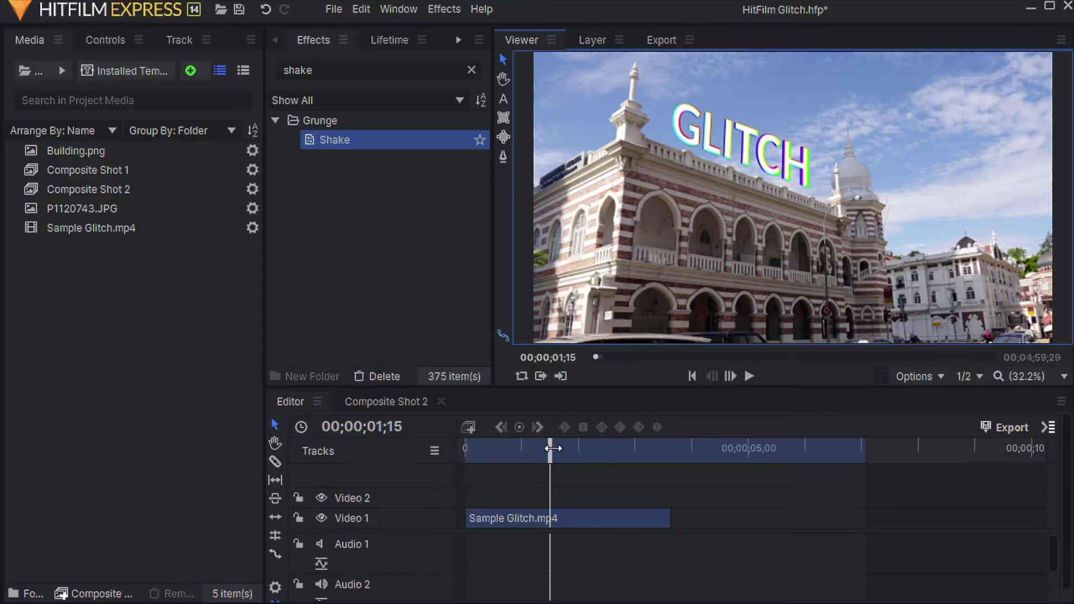
left_click_drag(553, 448, 678, 447)
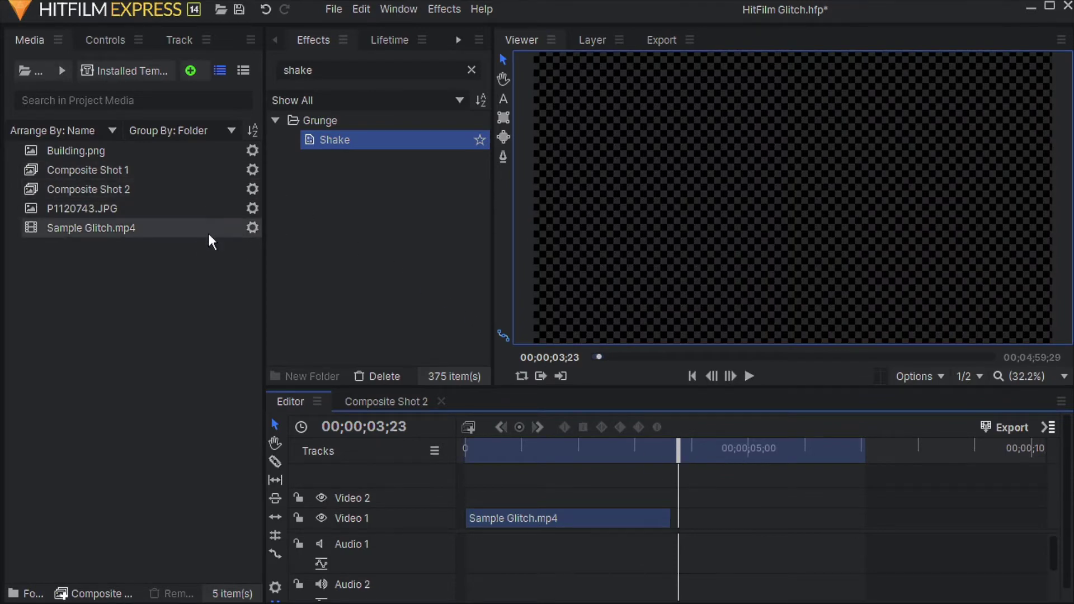
Step: Create a new composite shot with a Duration of 00:00:10:00
left_click(30, 42)
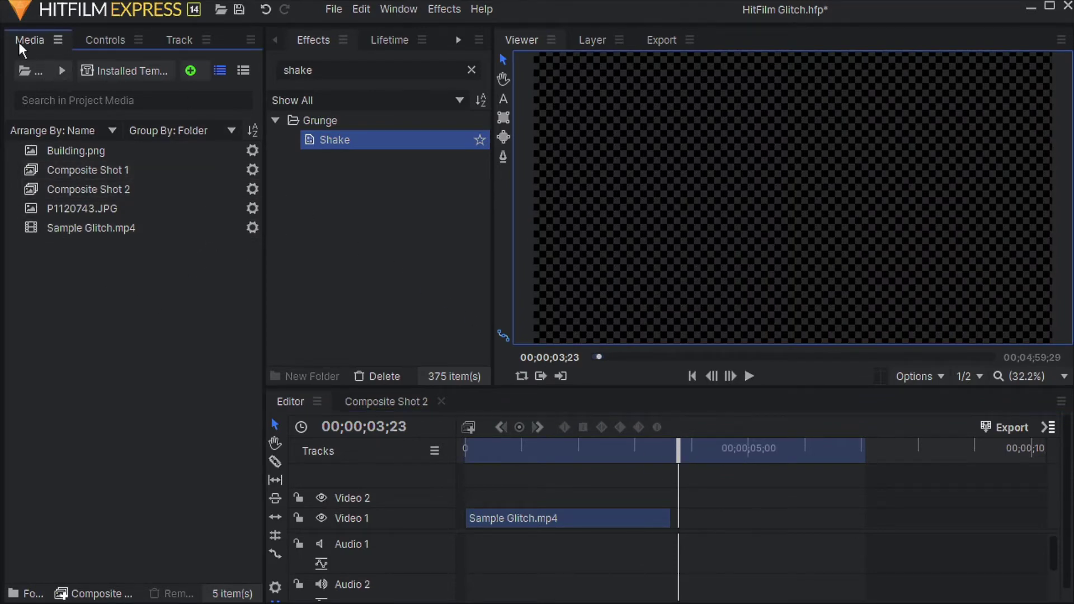
left_click(190, 70)
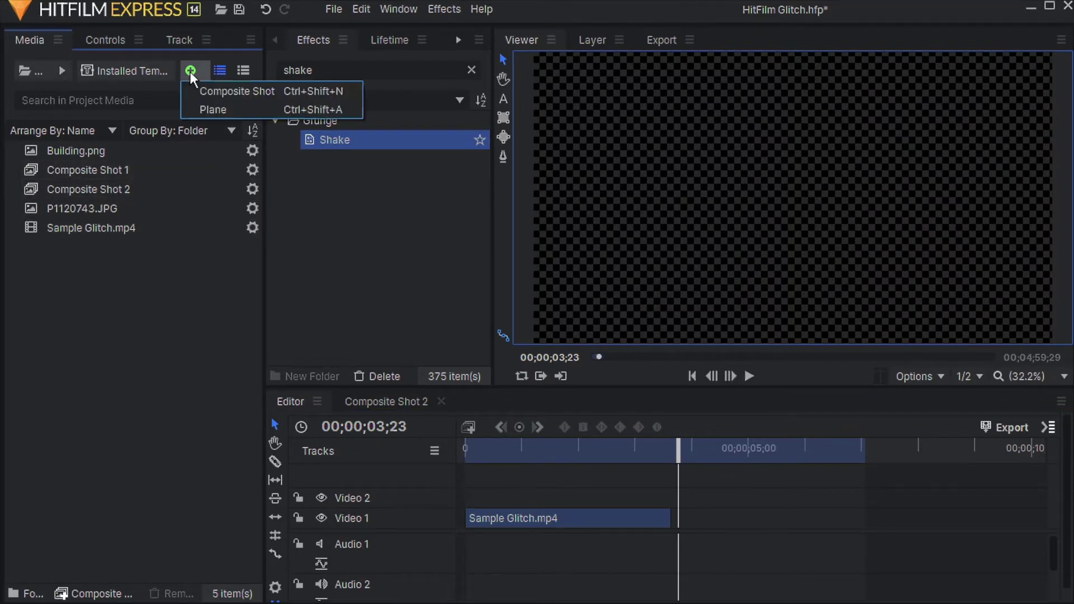
left_click(210, 92)
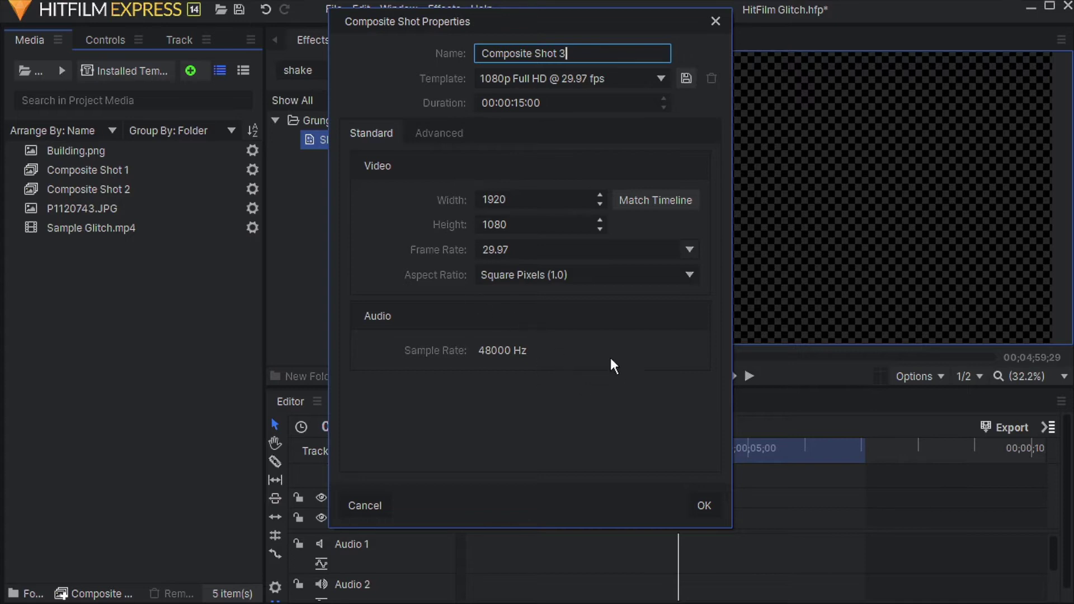
double_click(520, 102)
type("1000")
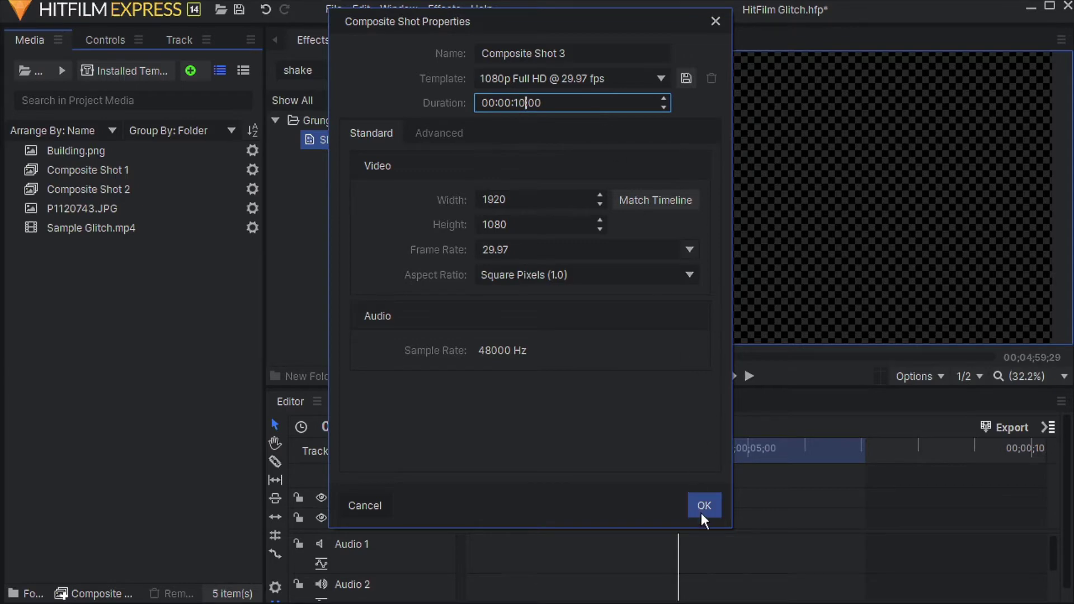
left_click(703, 506)
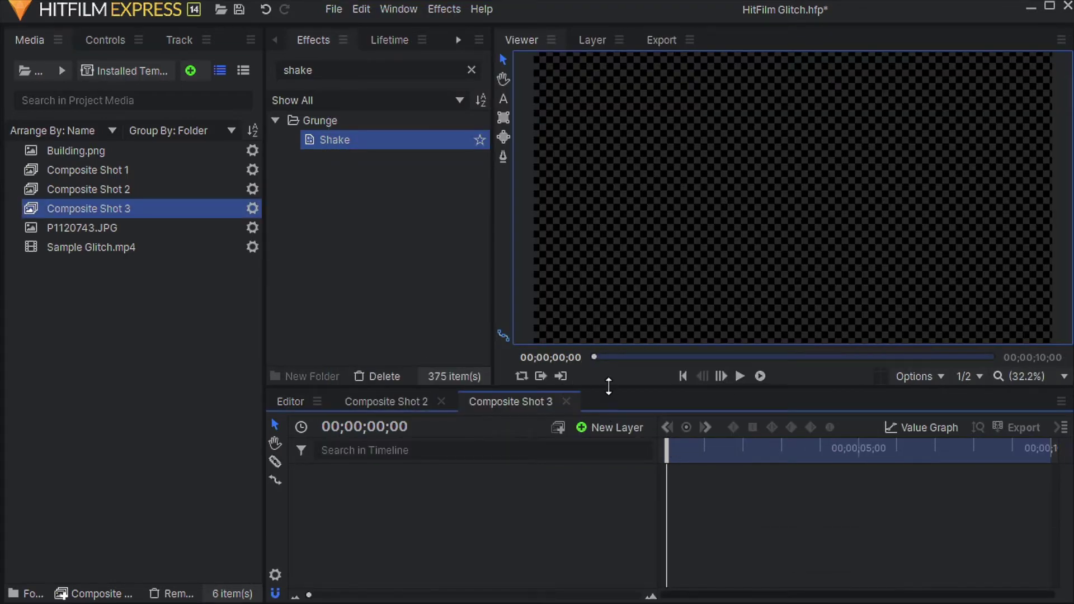
Step: Add a new text layer reading 'TEXT' to Composite Shot 3
left_click_drag(608, 386, 608, 362)
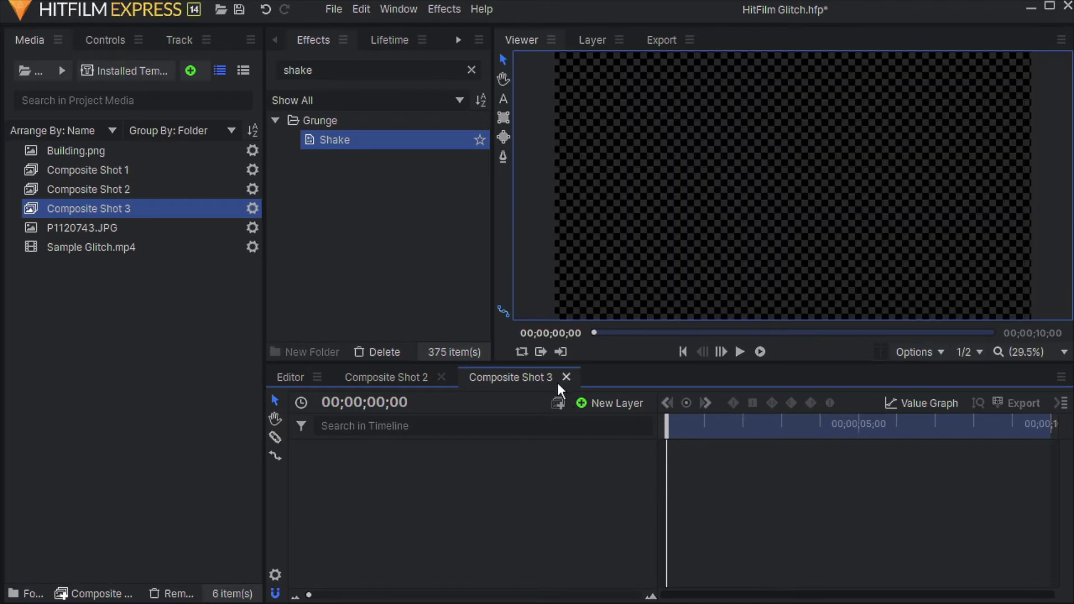
left_click(583, 404)
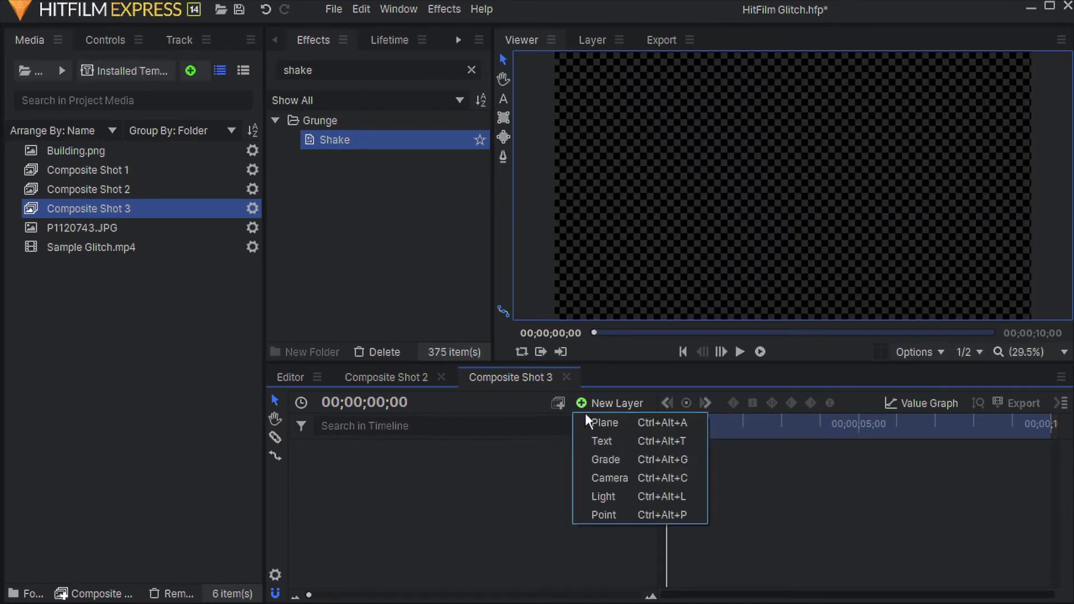
left_click(593, 442)
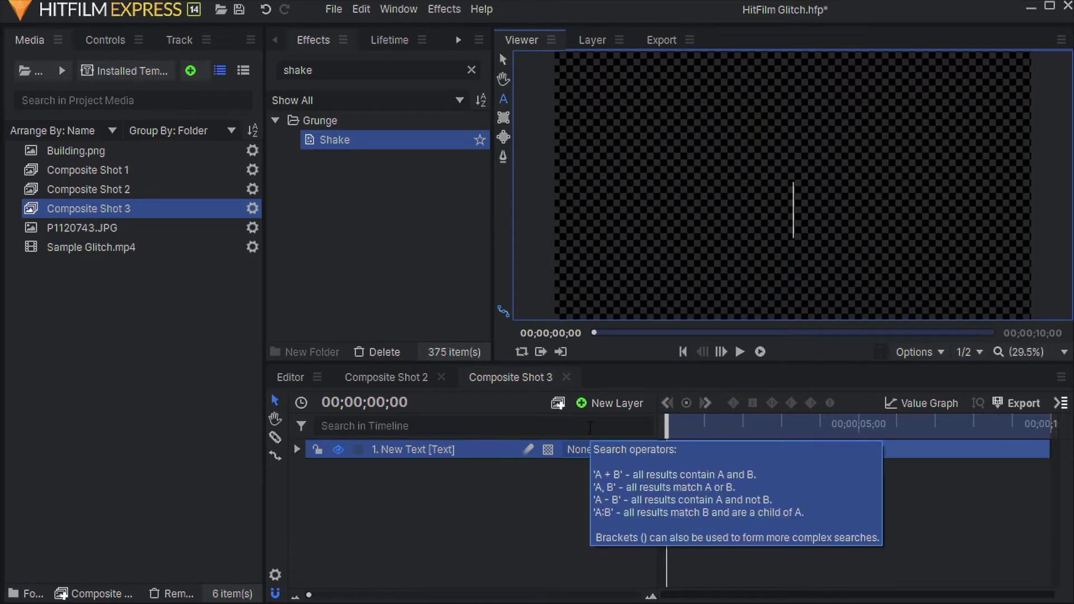
type("T")
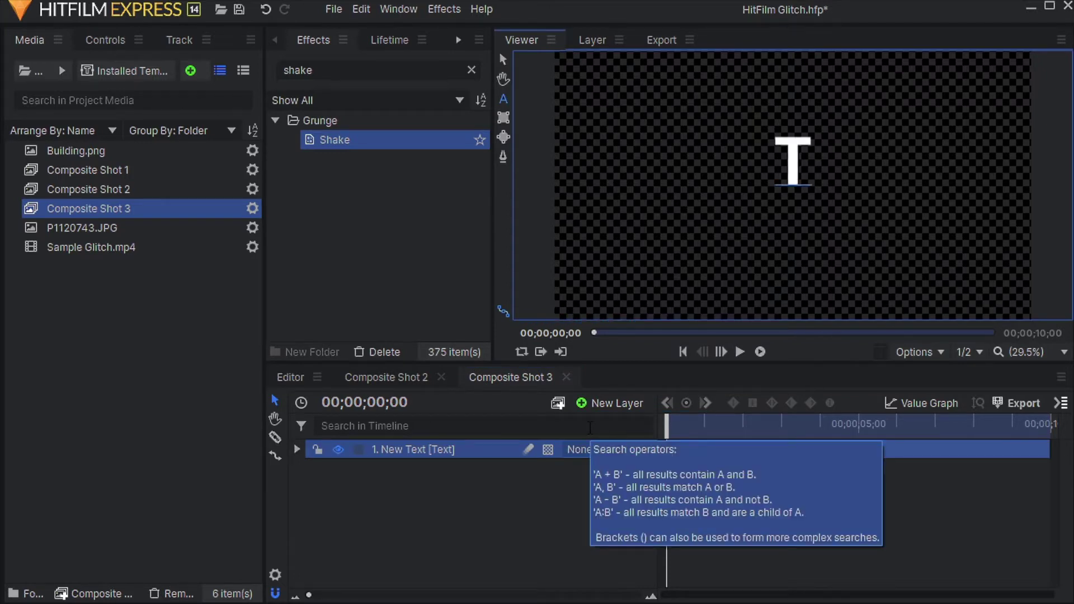
type("EXT")
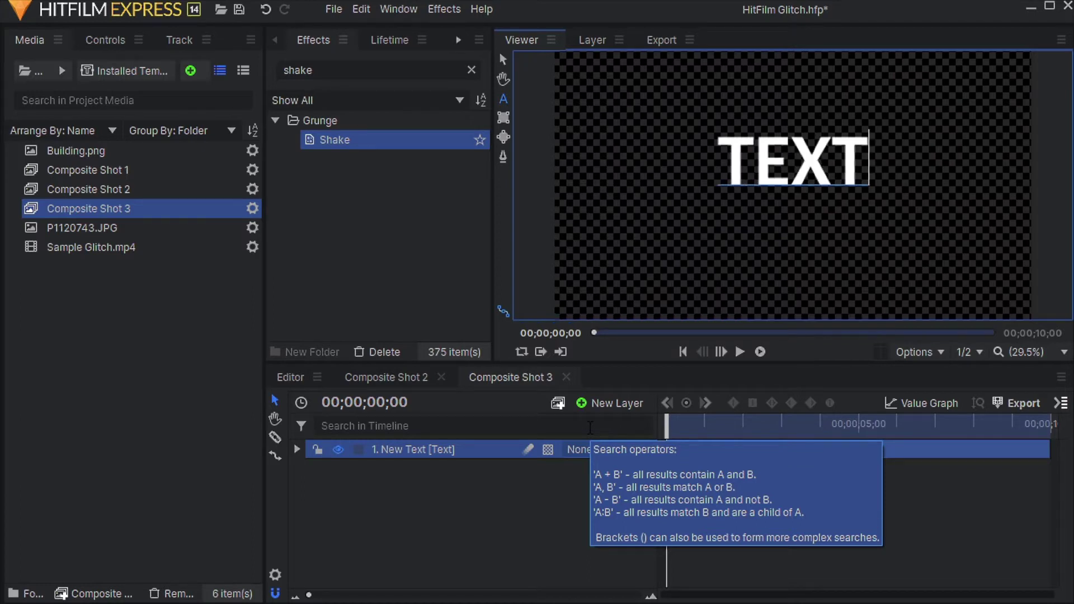
key("Escape")
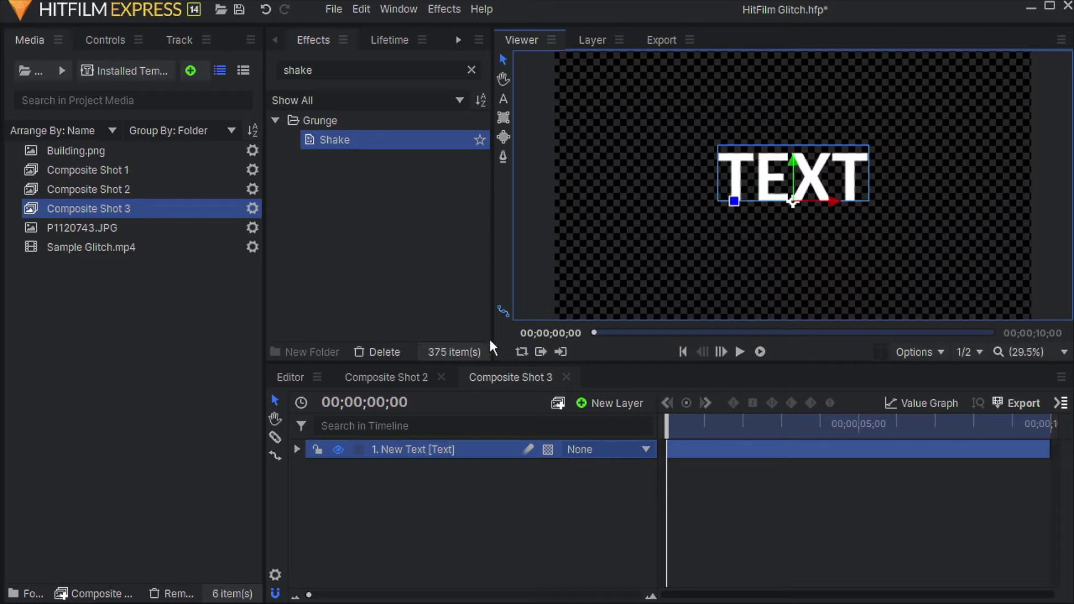
Step: Duplicate the text layer twice to make three copies
right_click(418, 451)
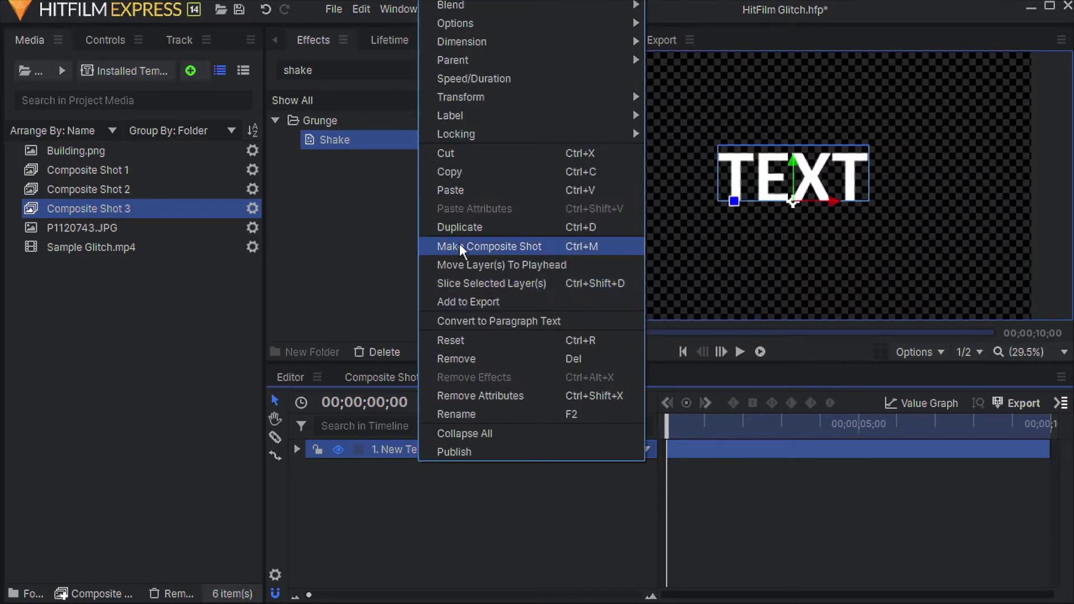
left_click(456, 227)
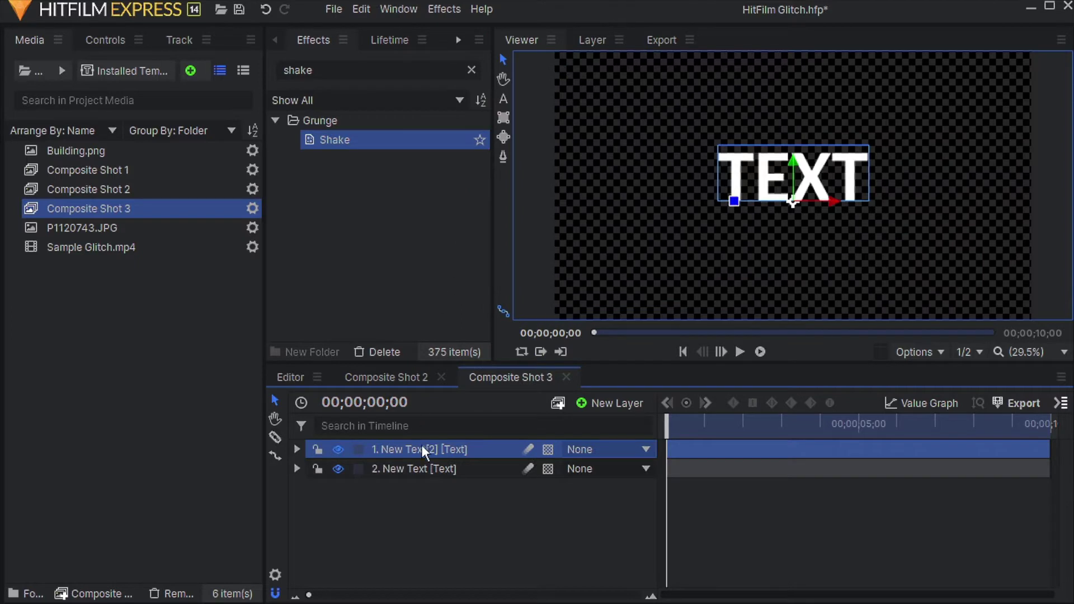
key("ctrl+d")
left_click(446, 537)
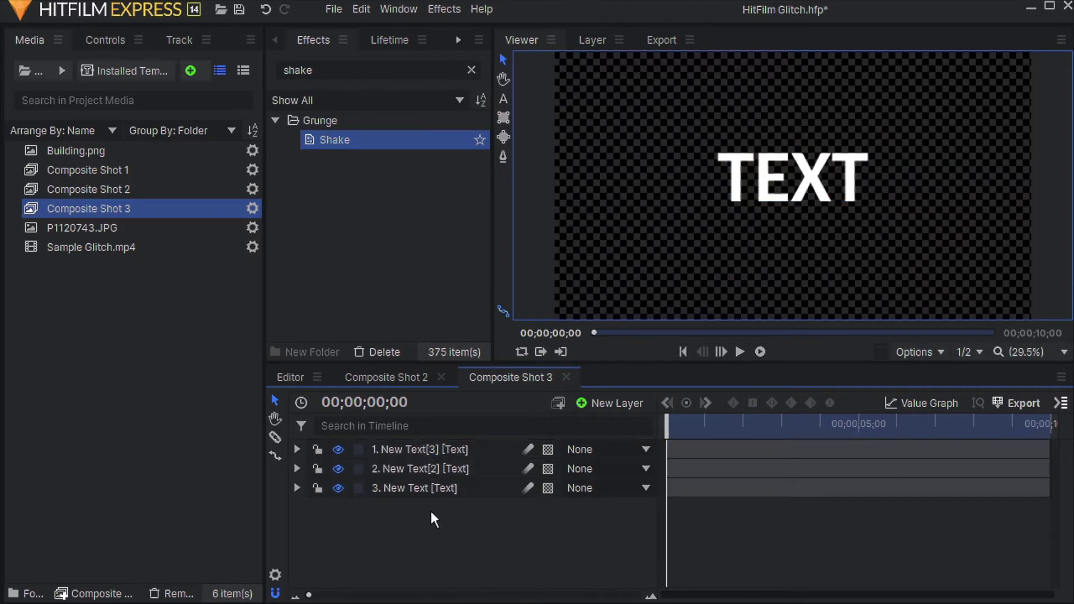
Step: Rename the top layer Red and the second layer Green
left_click(452, 445)
key("F2")
type("RE")
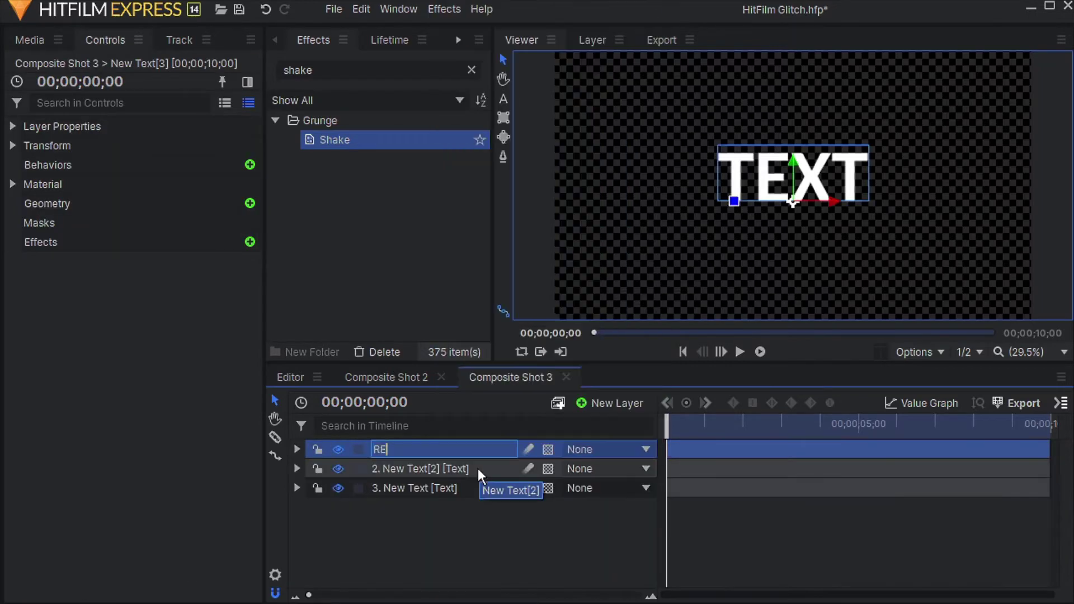
type("d")
key("Return")
right_click(478, 468)
key("F2")
type("Gre")
right_click(477, 484)
left_click(417, 464)
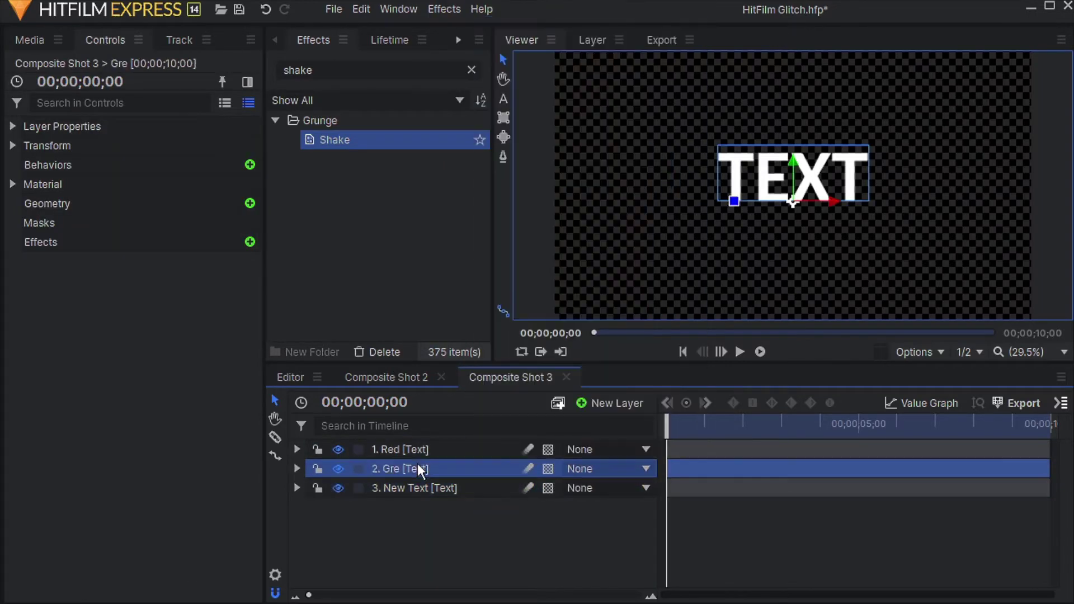
right_click(417, 469)
left_click(436, 415)
type("Green")
key("Return")
Step: Rename the third layer Blue, then select the Red layer
right_click(425, 492)
left_click(446, 437)
type("Blu")
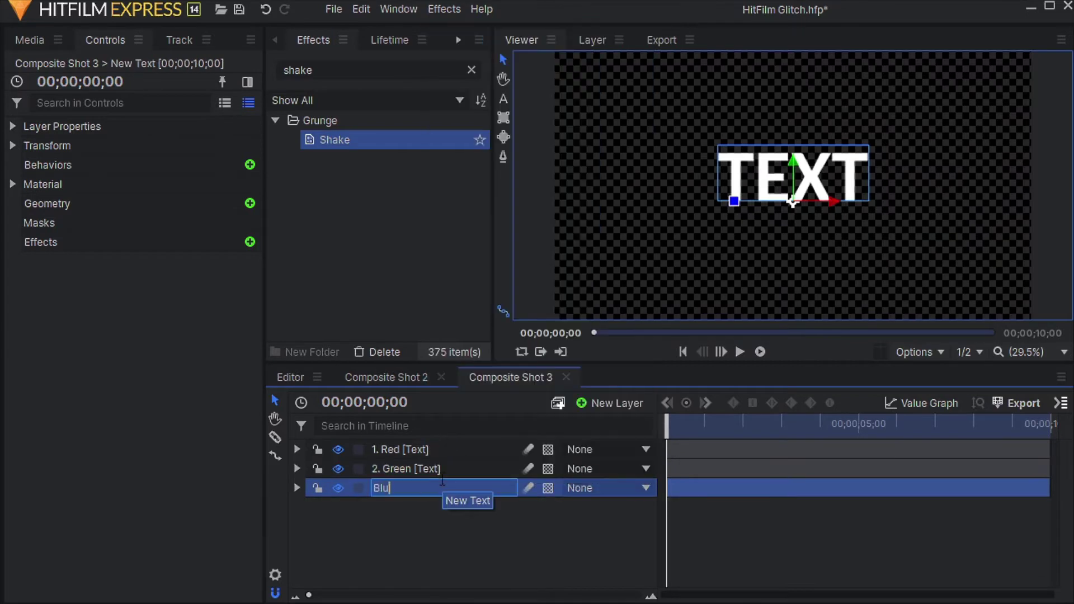
type("e")
key("Return")
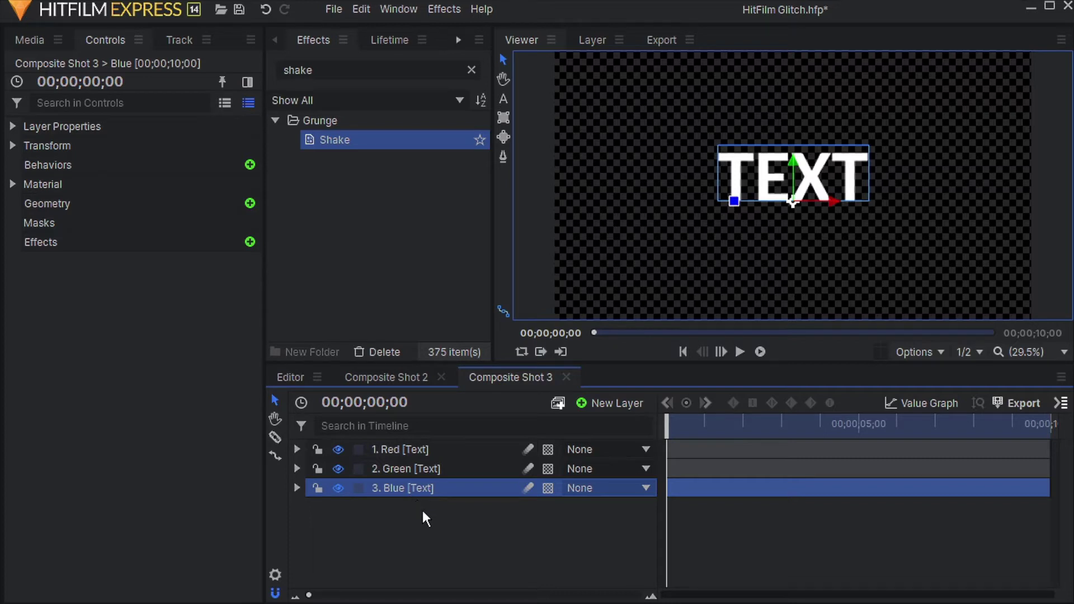
left_click(444, 448)
Step: Search effects for 'level' and apply Levels Histogram to the Red, Green and Blue layers
type("level")
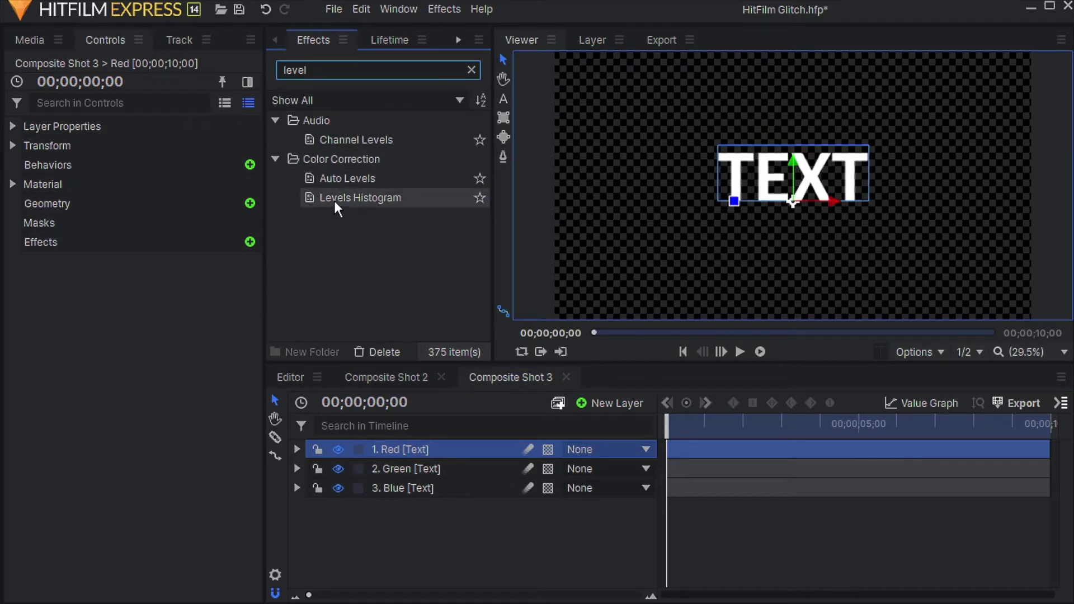
left_click_drag(336, 195, 395, 470)
left_click(296, 449)
left_click(297, 446)
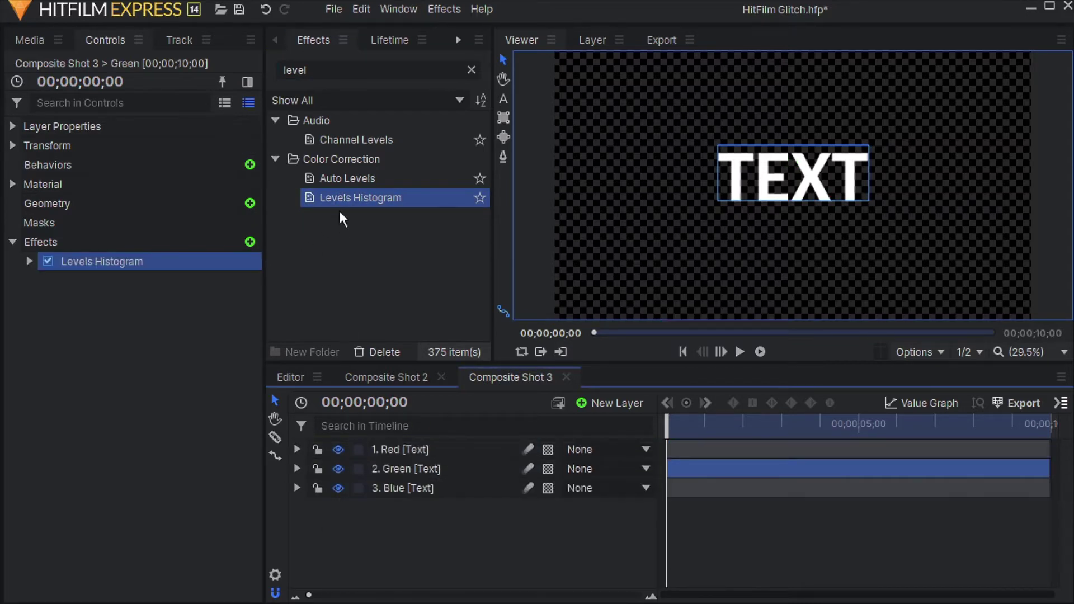
left_click_drag(338, 207, 403, 488)
left_click_drag(641, 373, 638, 338)
Step: Collapse the Blue layer and hide the Green and Blue layers
left_click(297, 443)
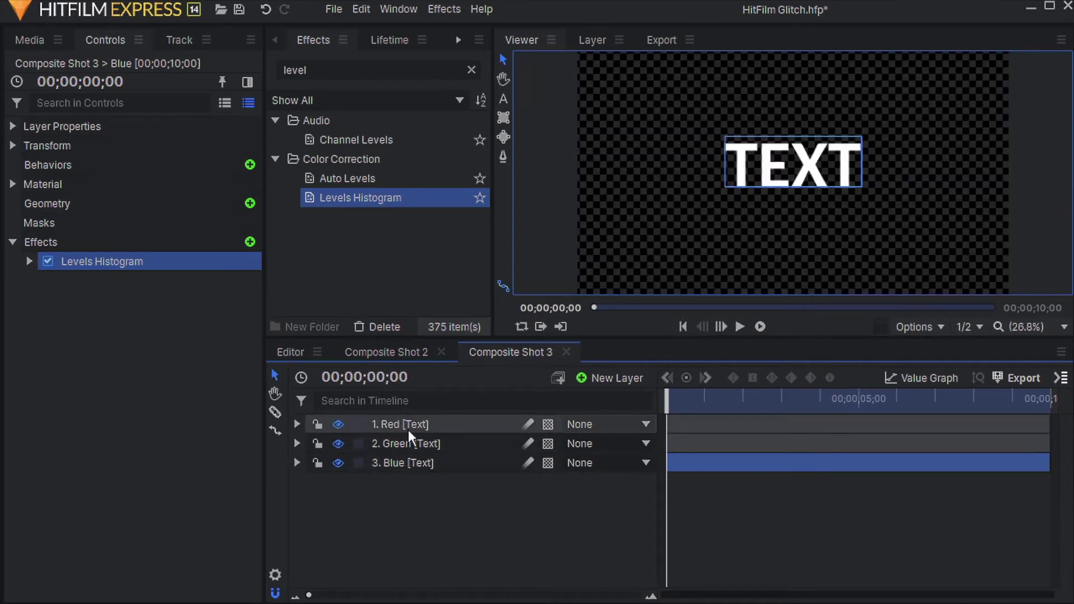
left_click(337, 443)
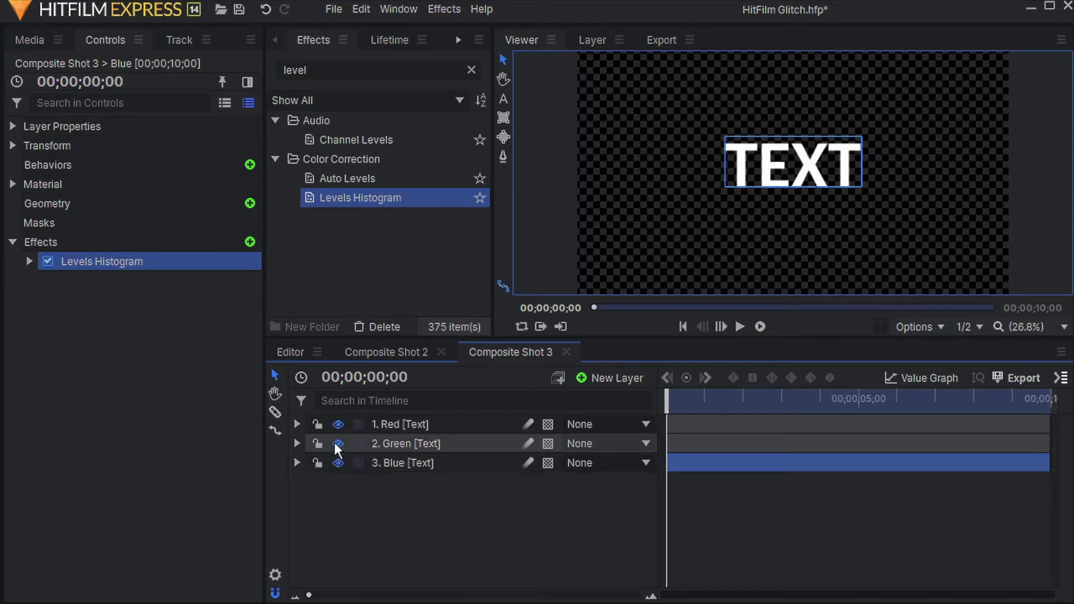
left_click(338, 462)
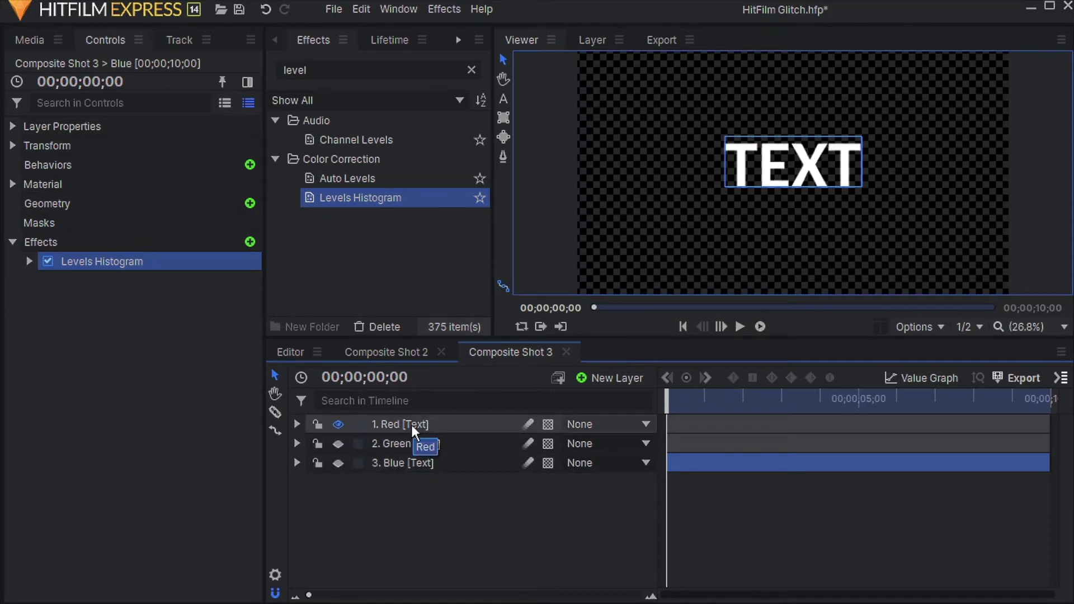
Step: In the Red layer's Levels Histogram, set Channels to Green with Output White 0
left_click(297, 424)
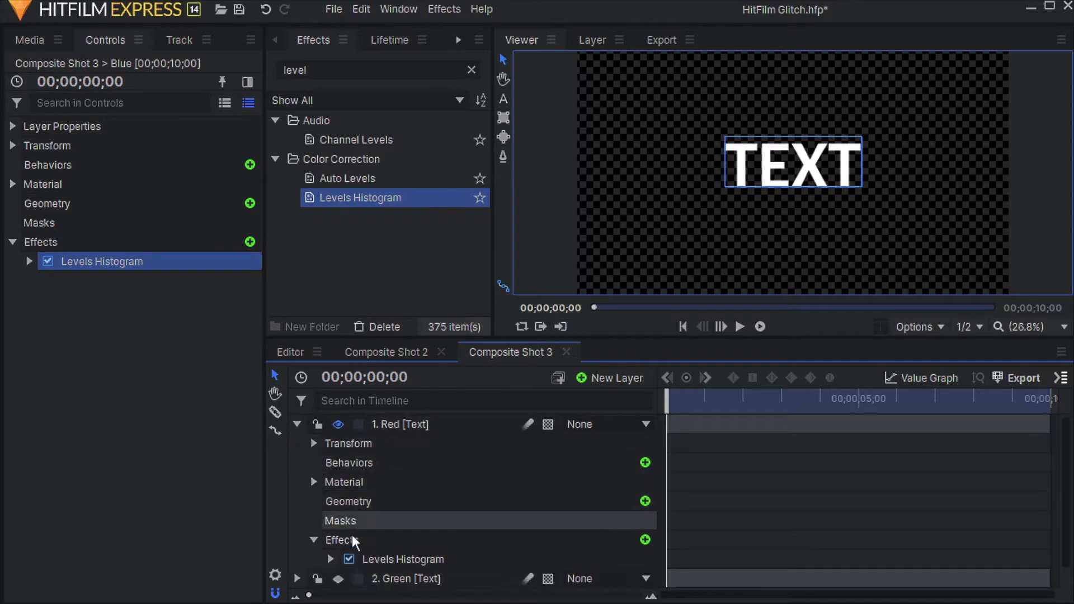
left_click(331, 559)
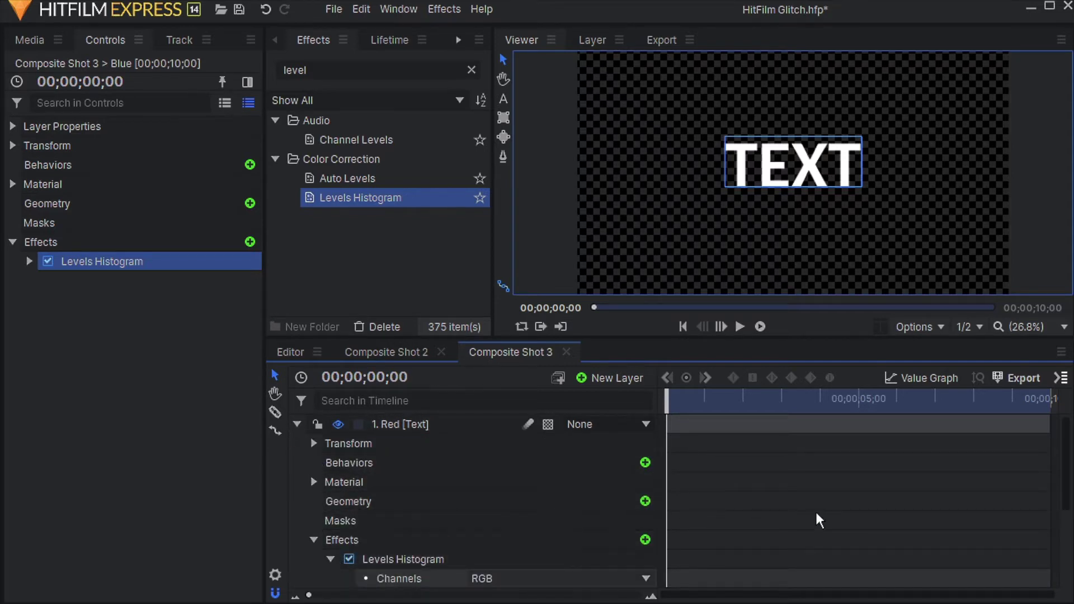
left_click_drag(1065, 473, 1065, 545)
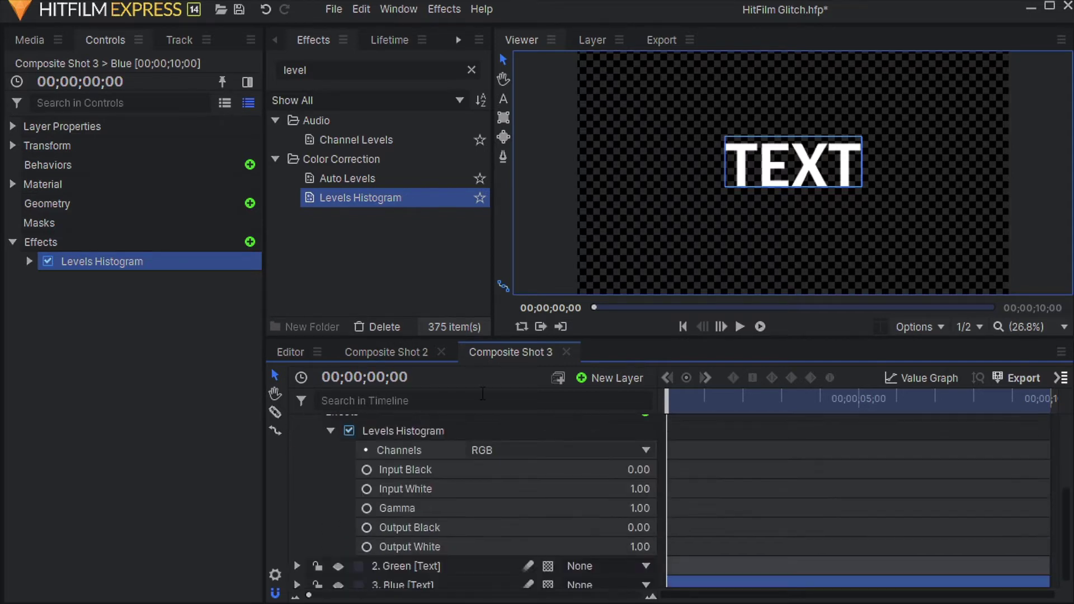
left_click(644, 450)
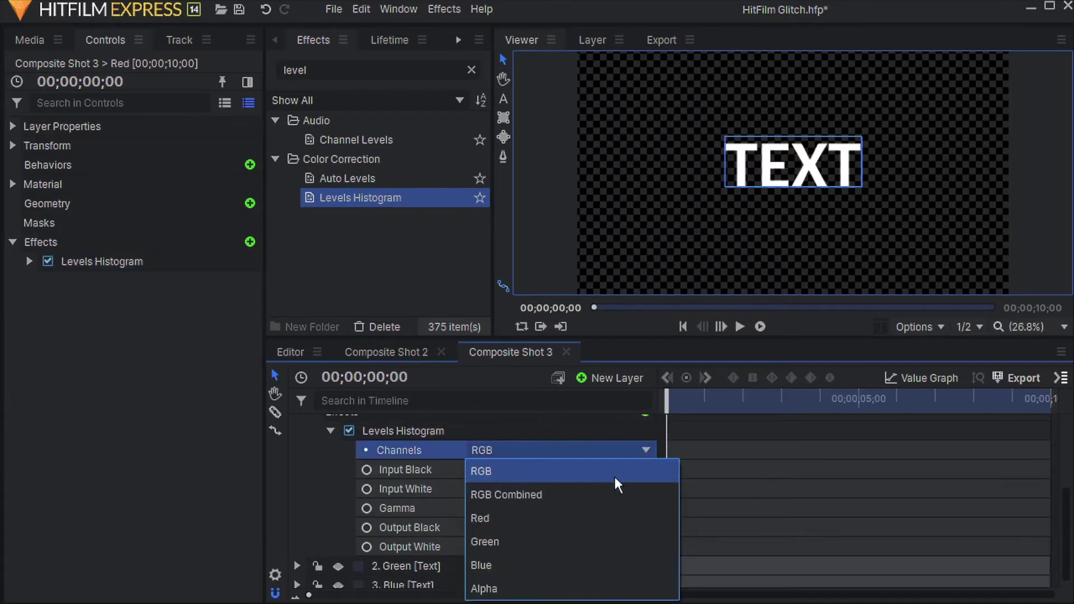
left_click(572, 542)
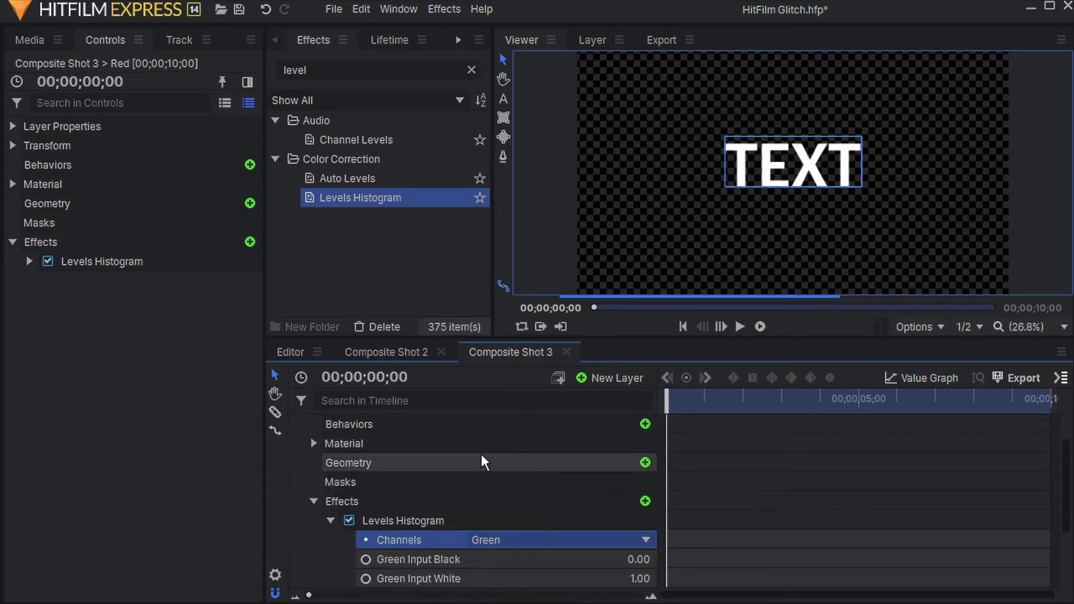
left_click_drag(1069, 481, 984, 553)
left_click(648, 539)
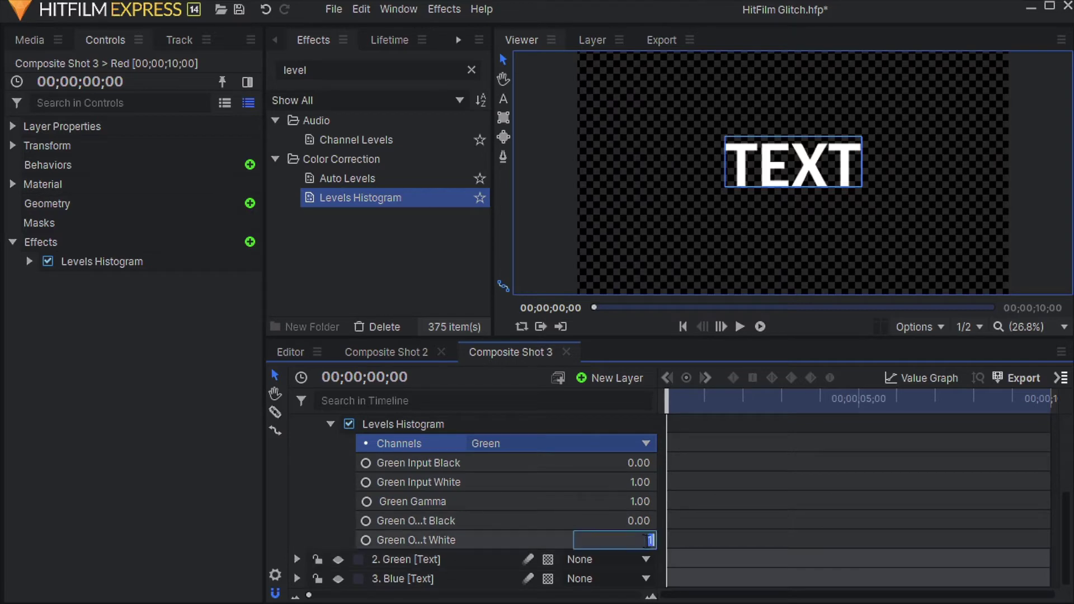
key("Return")
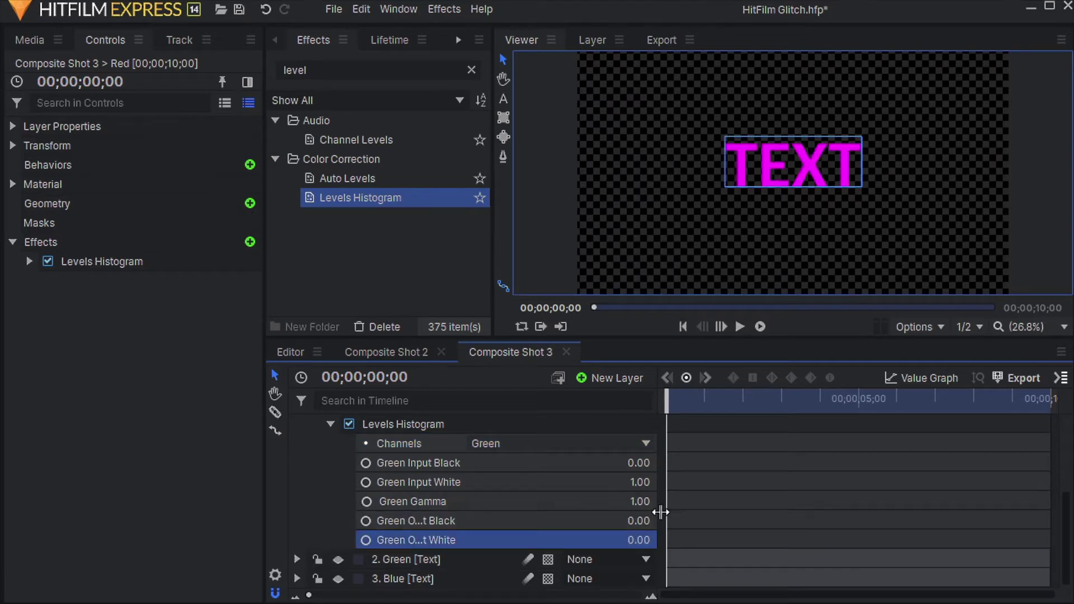
Step: Switch Channels to Blue, set Output White to 0, and collapse the effect
left_click(646, 441)
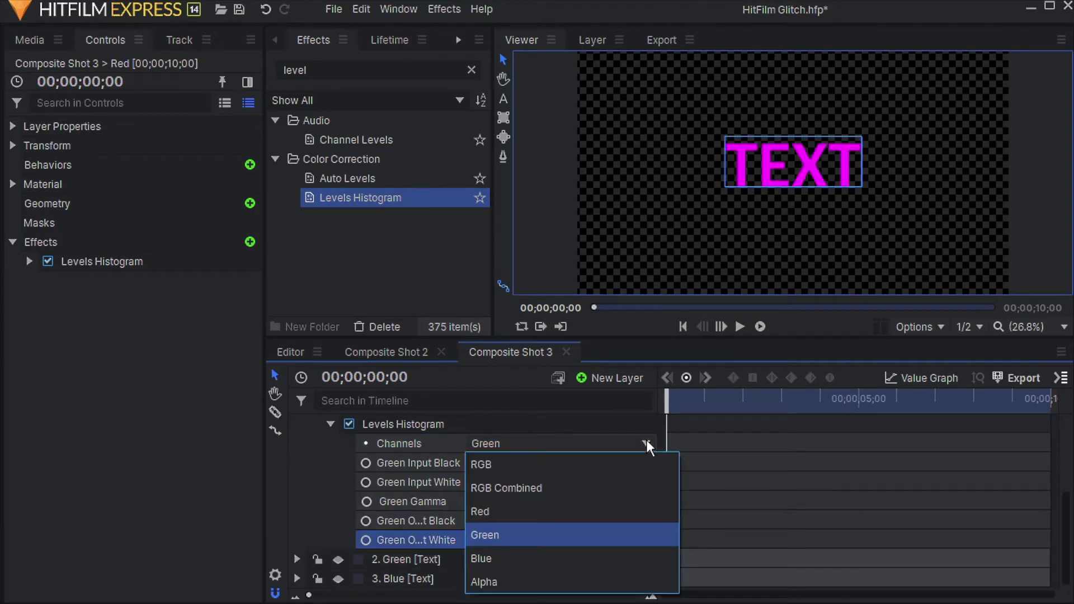
left_click(589, 555)
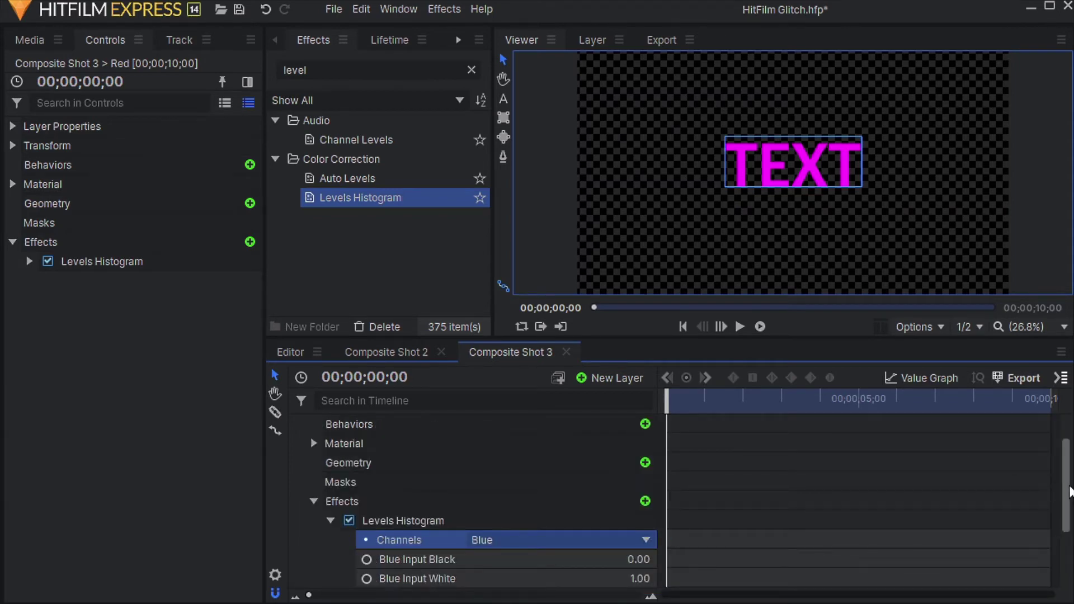
left_click_drag(1068, 489, 1063, 562)
left_click(649, 540)
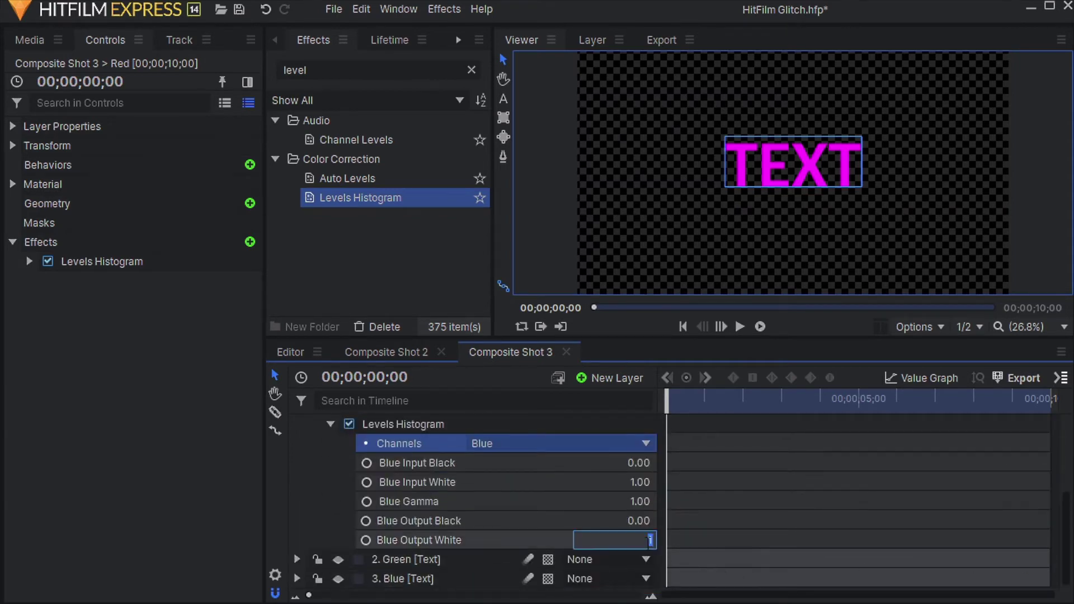
type("0")
key("Return")
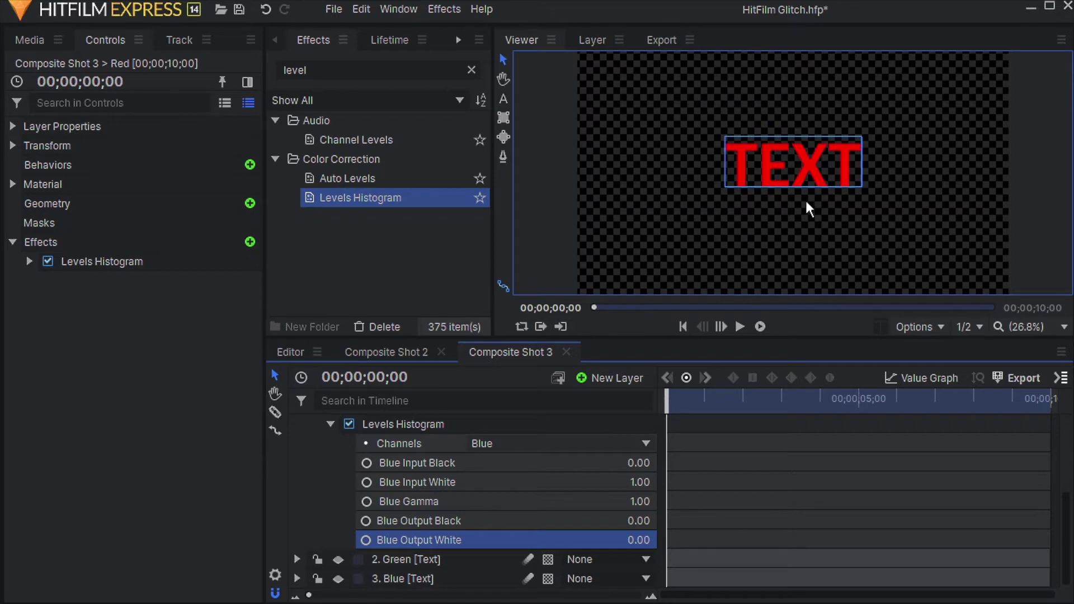
left_click(332, 425)
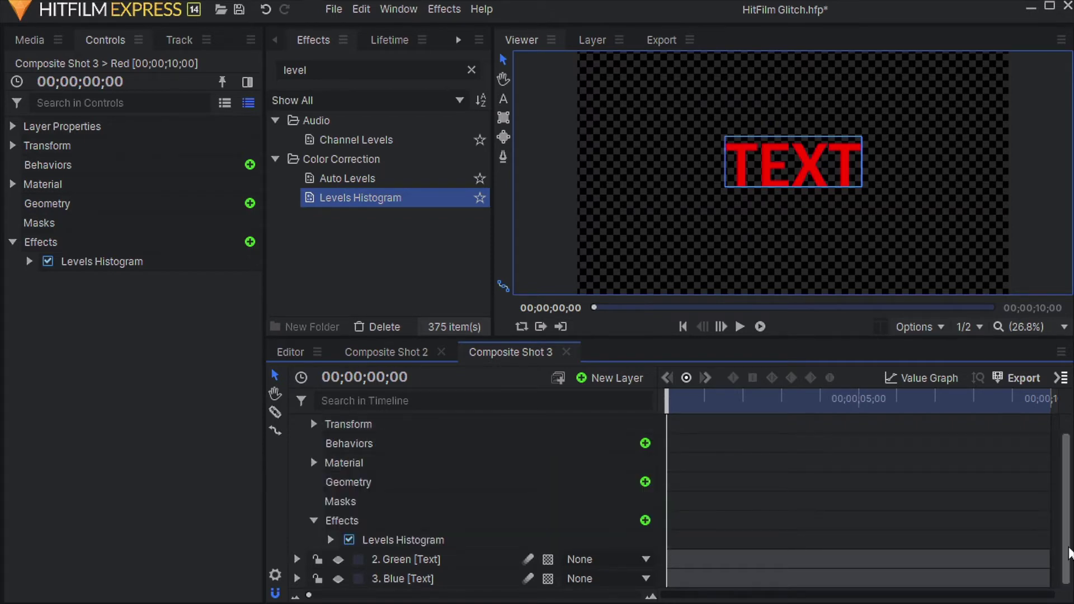
scroll(1065, 469, "up", 1)
Step: Collapse and lock the Red layer, then make the Green layer visible
left_click(297, 424)
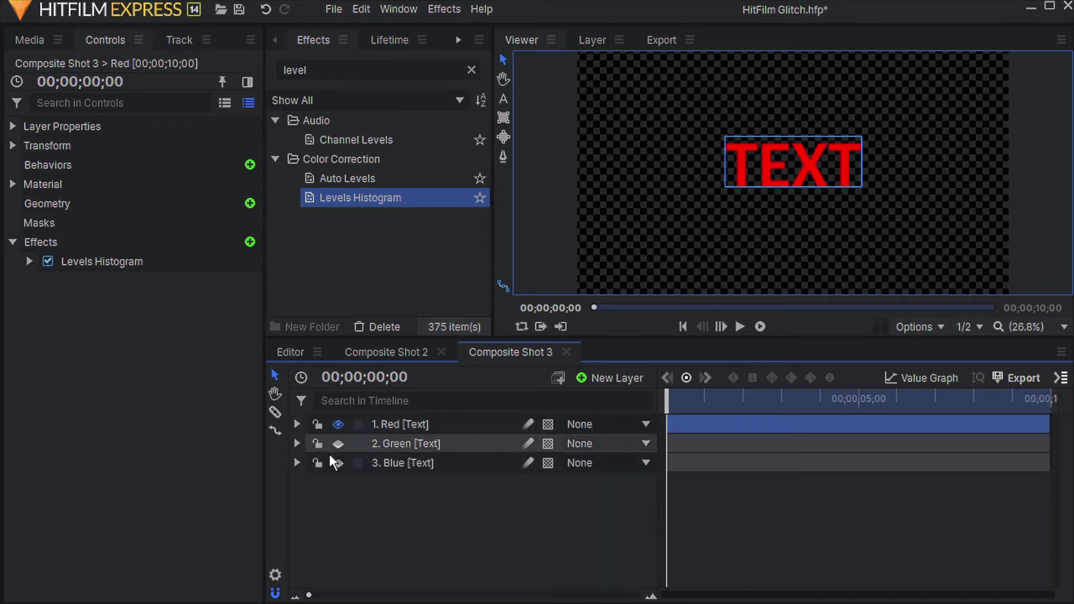
left_click(317, 424)
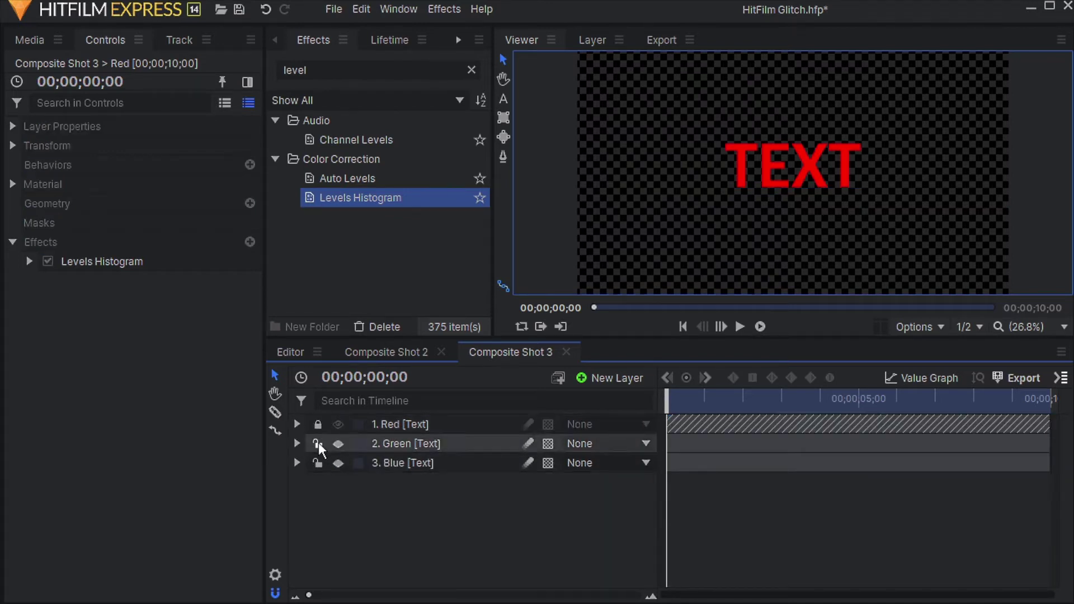
left_click(338, 444)
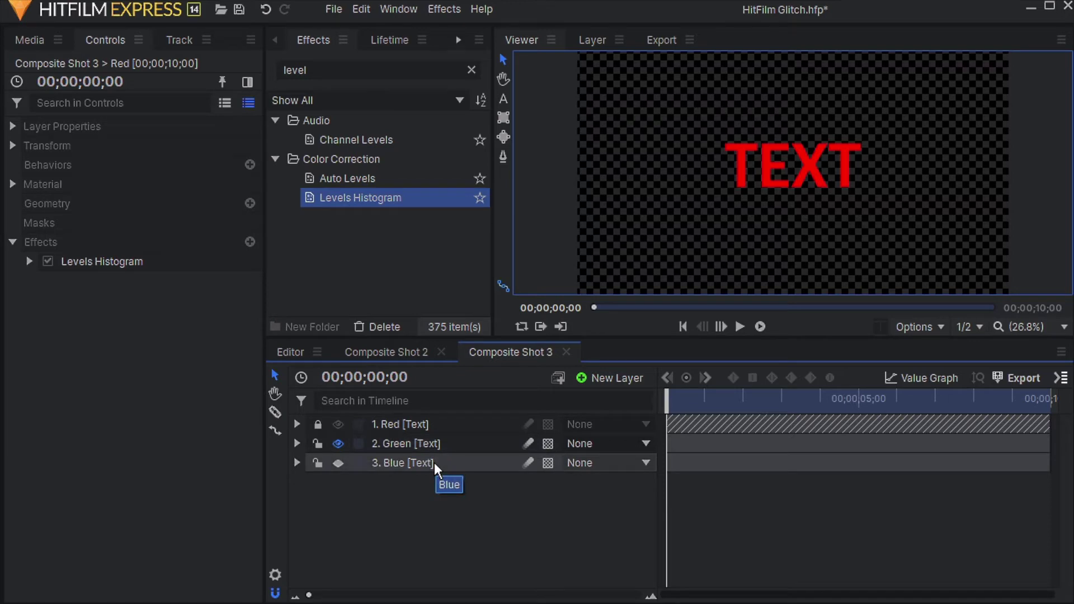
Step: In the Green layer's Levels Histogram, switch Channels to Red, then to Blue
right_click(464, 444)
left_click(297, 444)
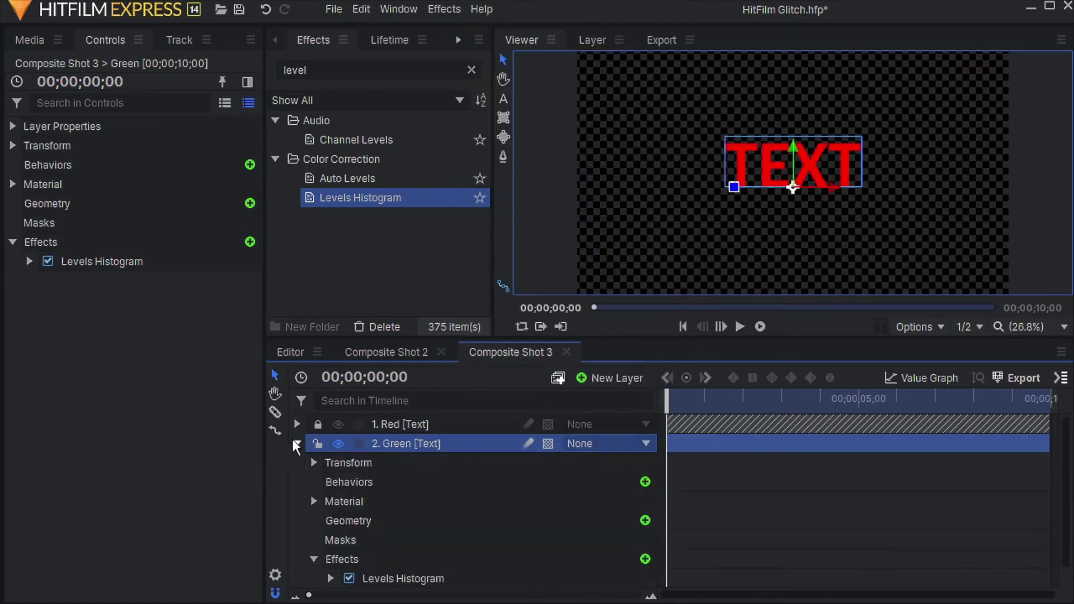
scroll(1066, 520, "down", 1)
left_click(331, 560)
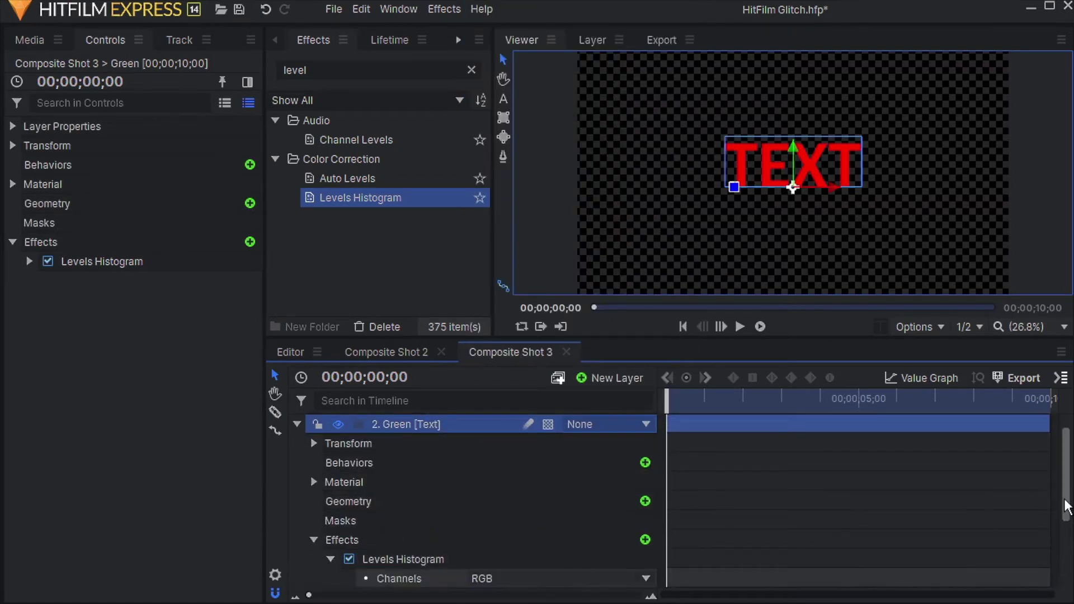
scroll(1066, 507, "down", 2)
left_click(642, 462)
left_click(616, 525)
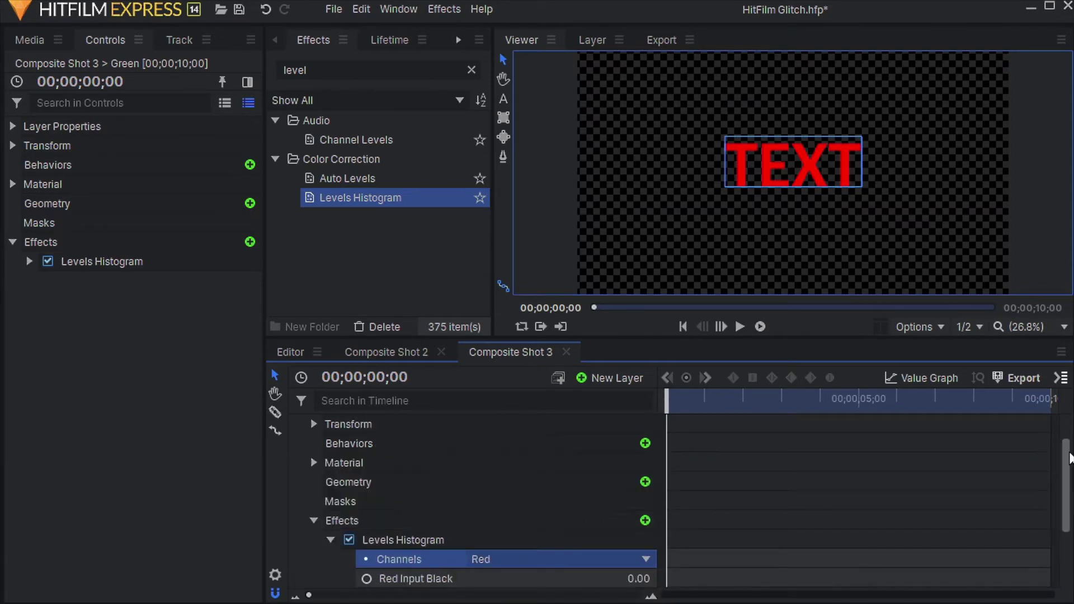
scroll(1066, 458, "down", 5)
left_click(645, 462)
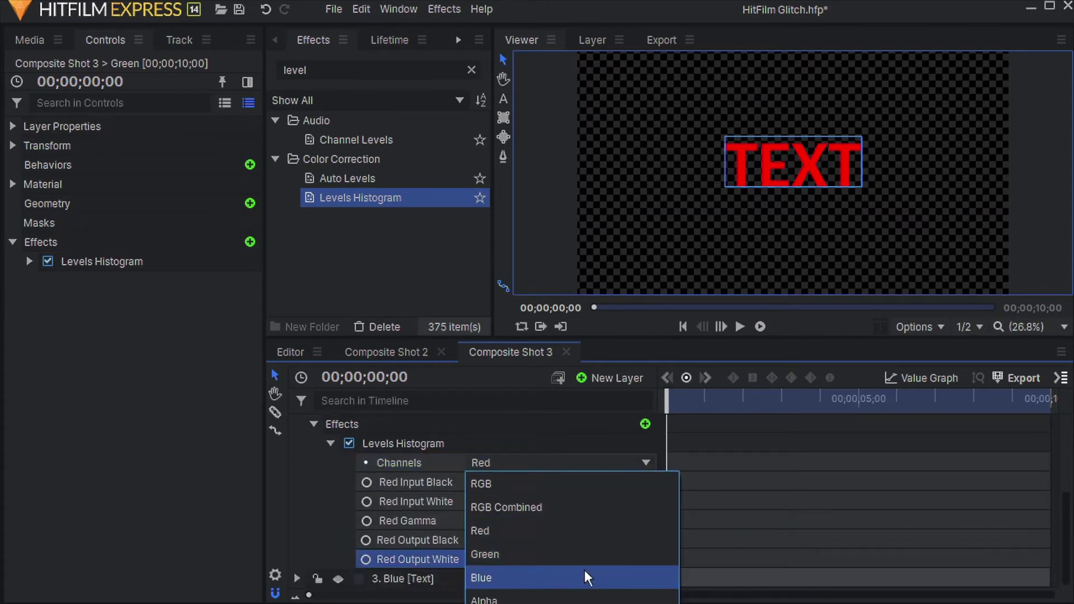
left_click(587, 577)
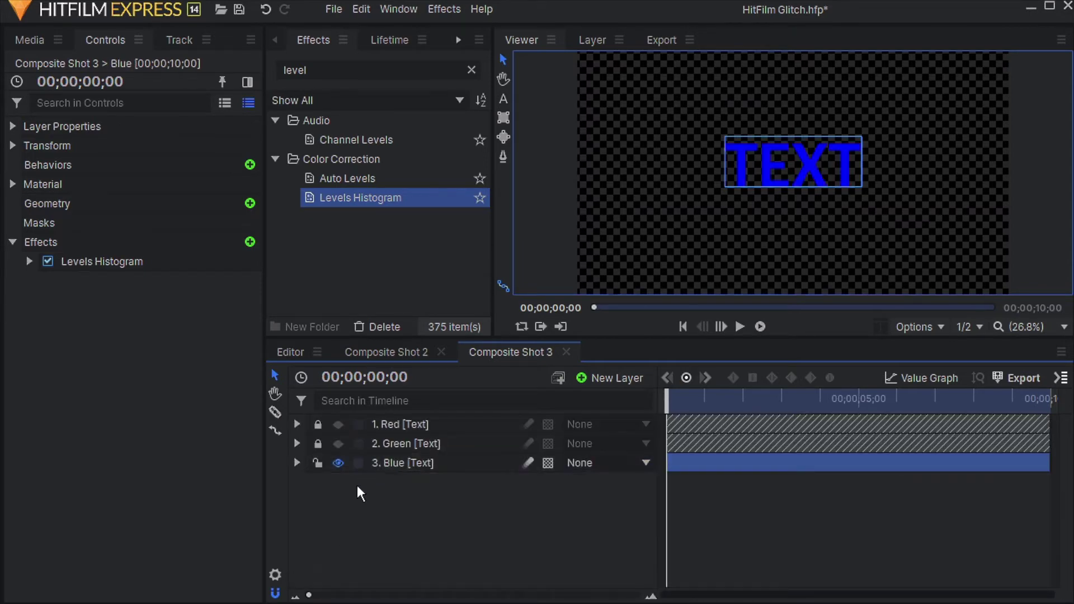
Step: Unlock the Green and Red layers and select Red
left_click(317, 444)
left_click(317, 423)
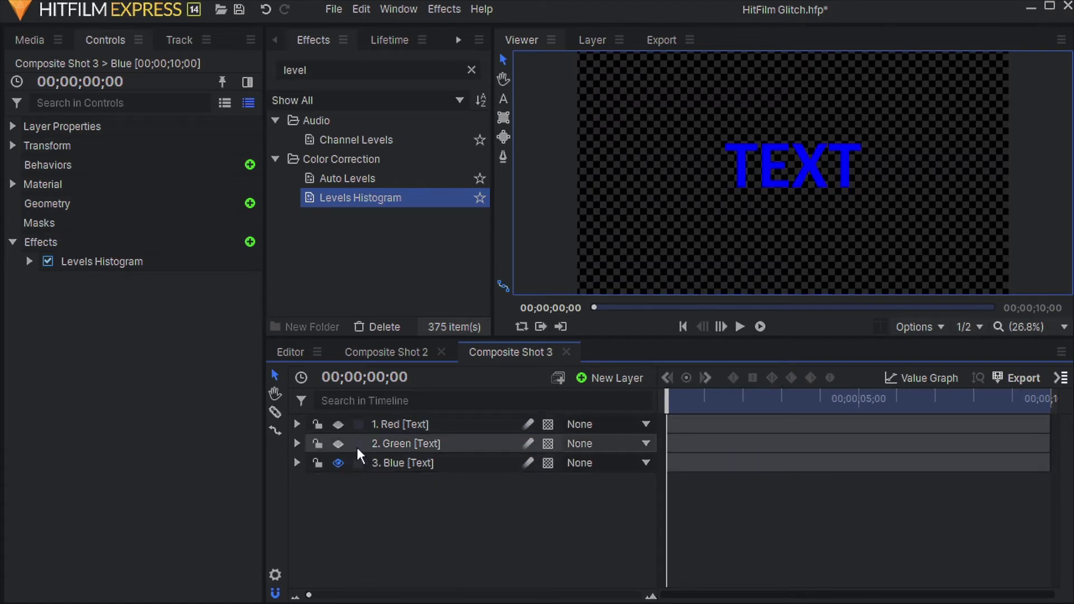
left_click(358, 424)
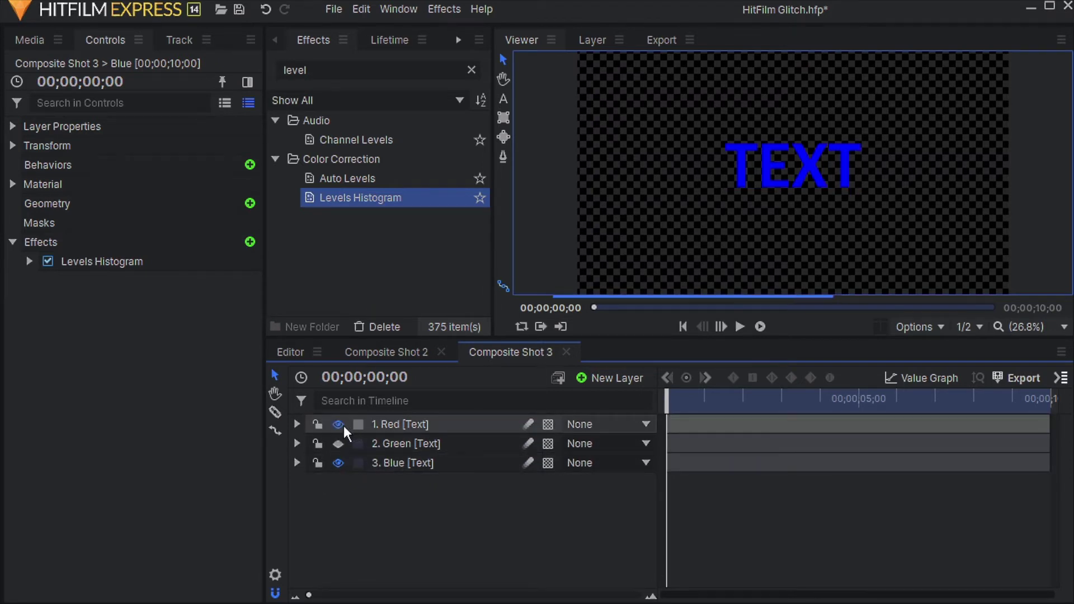
Step: Toggle the Red, Green and Blue layers' visibility to check each colour, leaving Blue showing
left_click(343, 425)
left_click(343, 425)
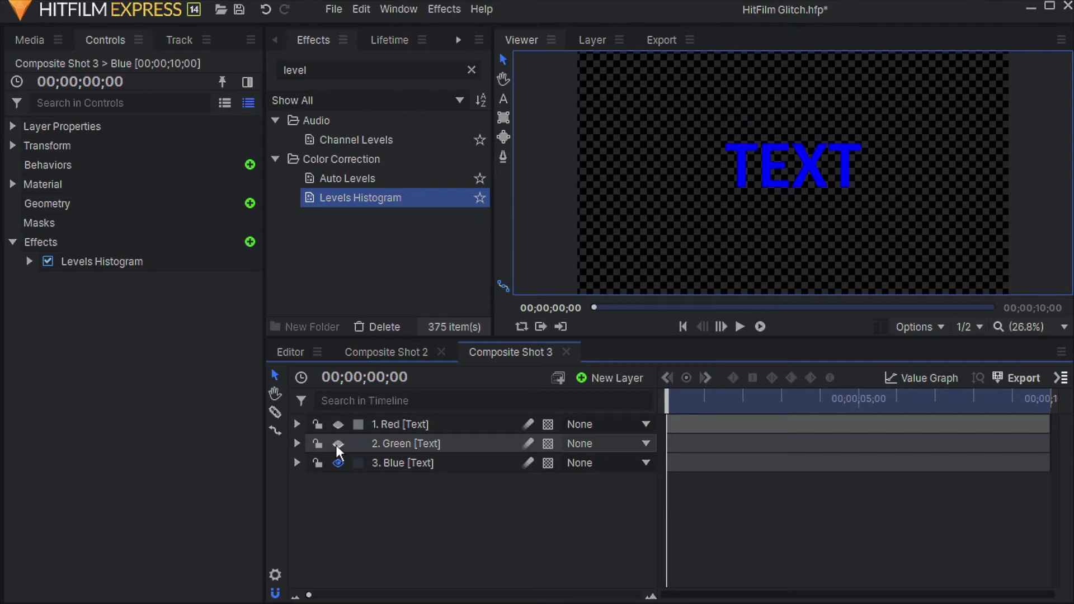
left_click(336, 444)
left_click(336, 444)
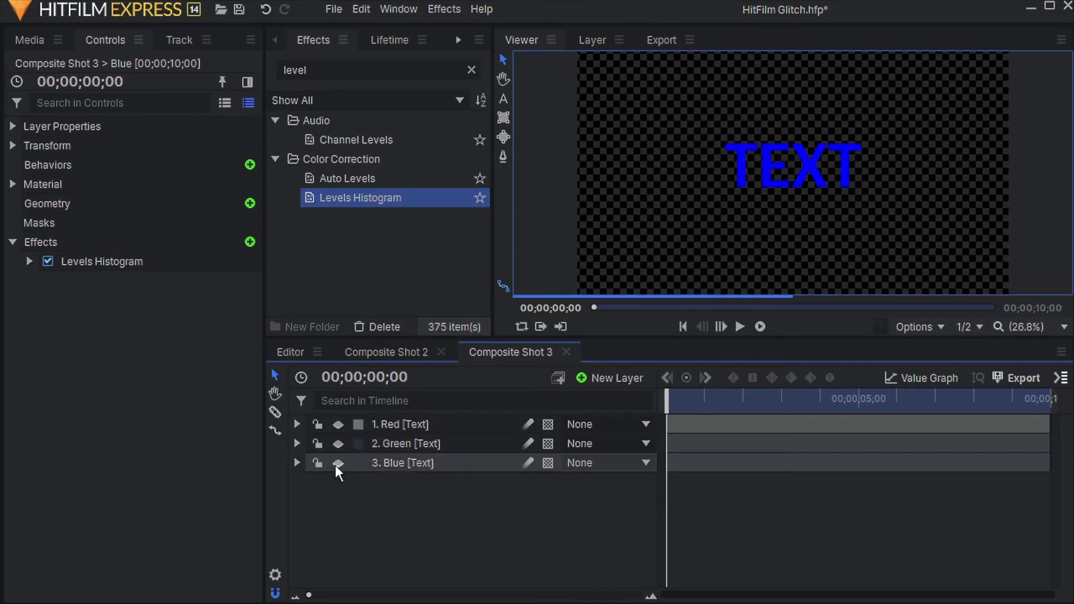
left_click(335, 465)
left_click(335, 465)
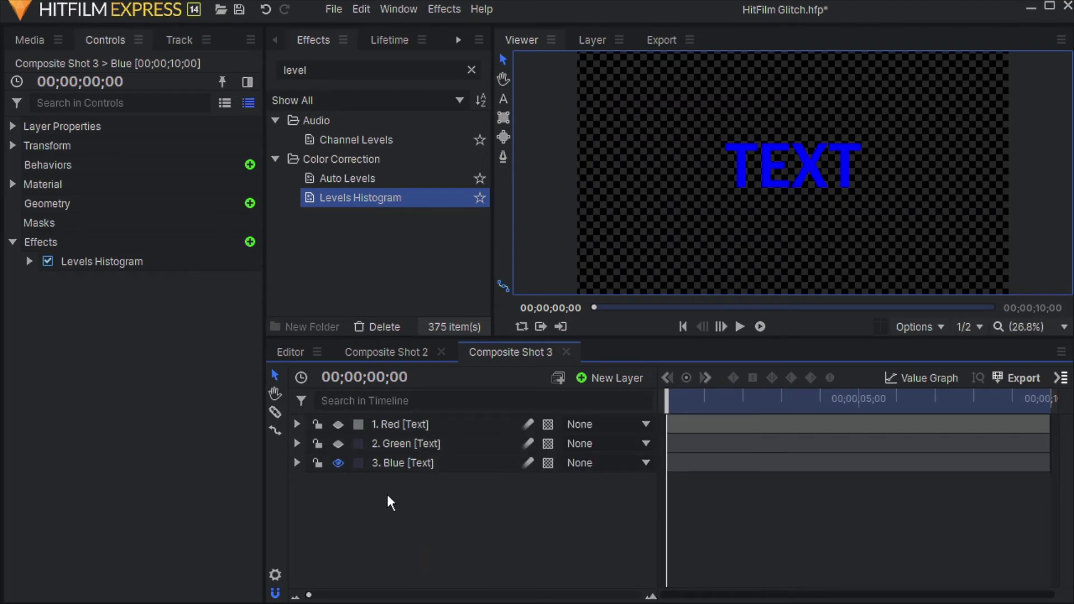
Step: Show the Red and Green layers, select all three, and set their blend mode to Add
left_click(337, 444)
left_click(337, 424)
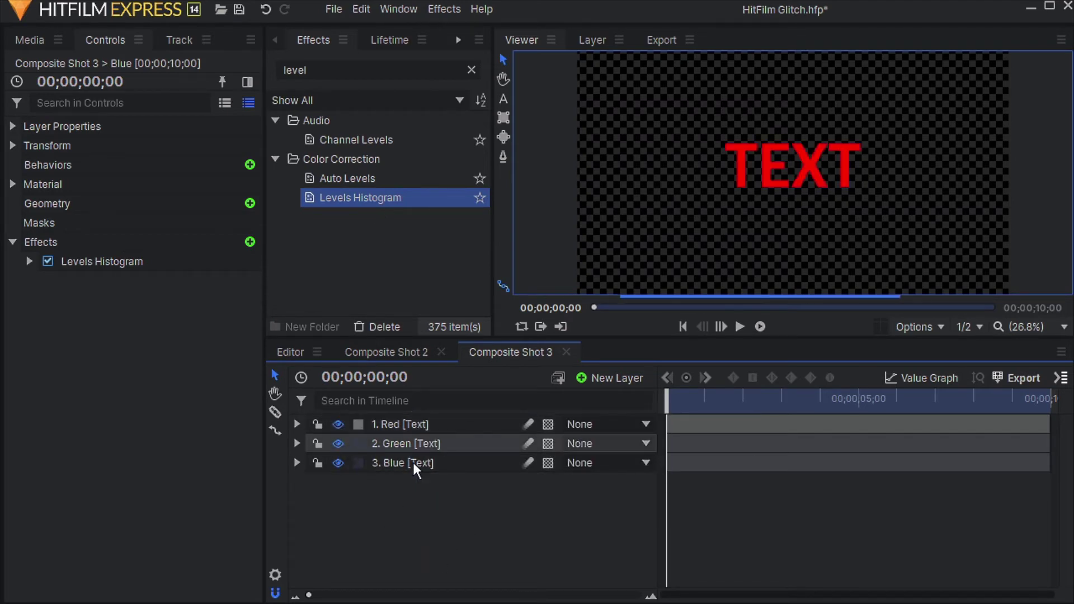
left_click_drag(397, 503, 442, 428)
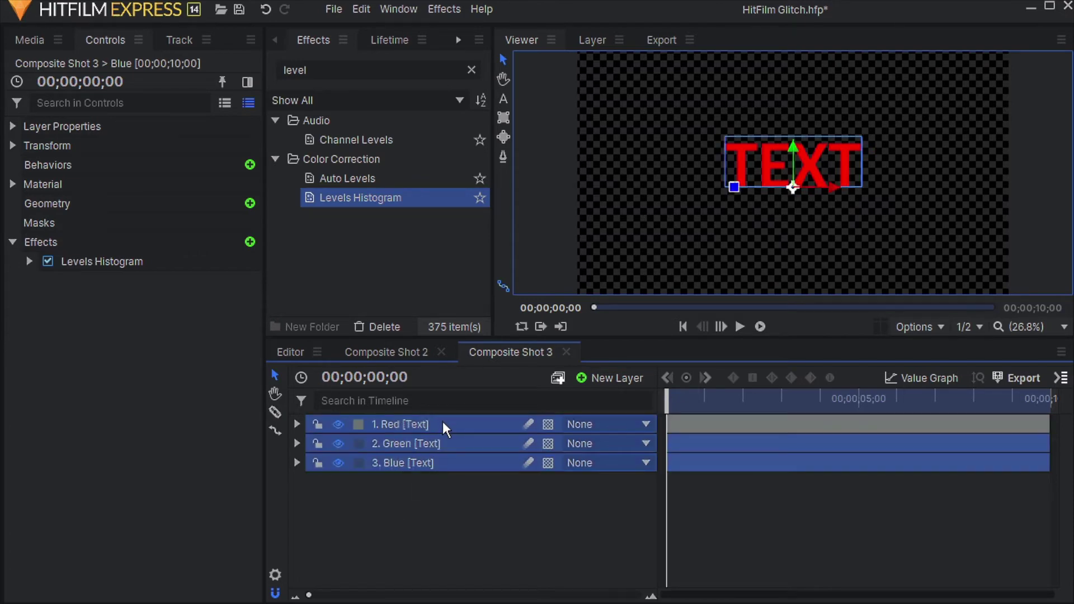
right_click(446, 425)
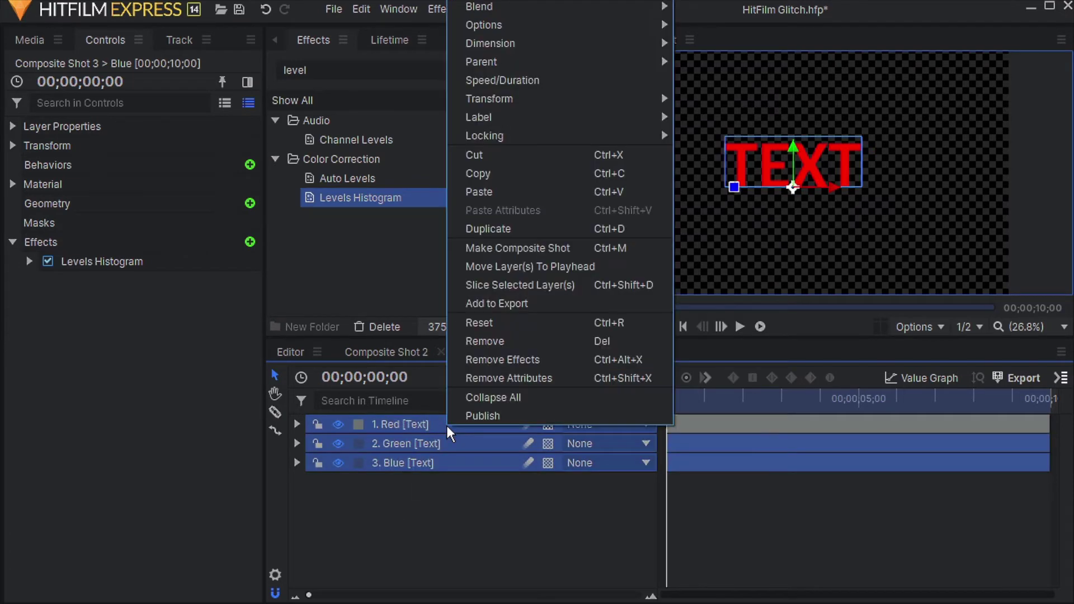
mouse_move(540, 10)
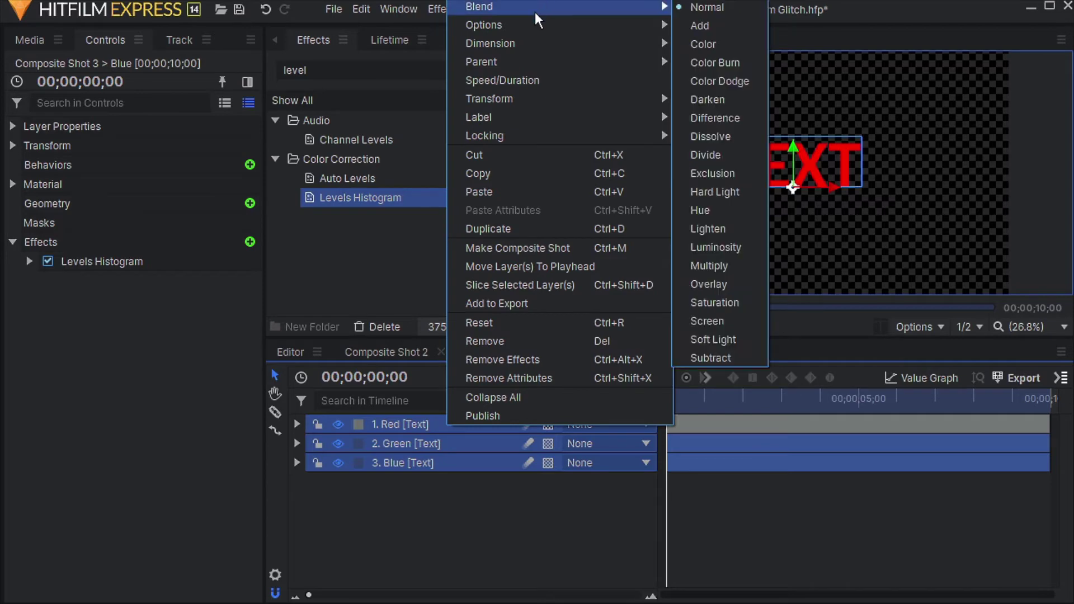
left_click(683, 24)
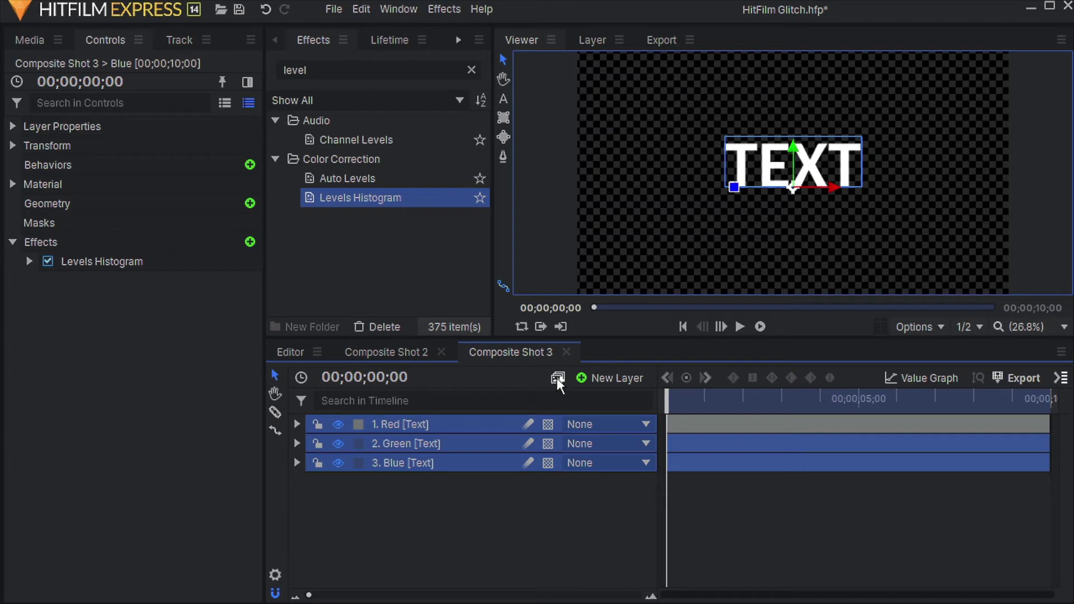
left_click(473, 69)
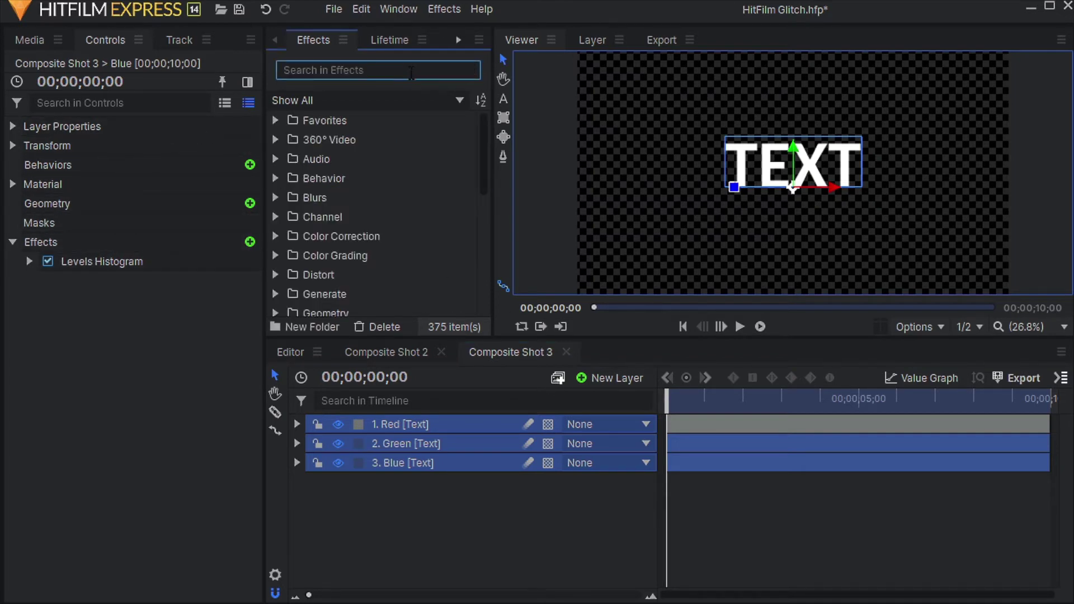
Step: Search effects for 'she' and inspect the Red layer's transform values
type("she")
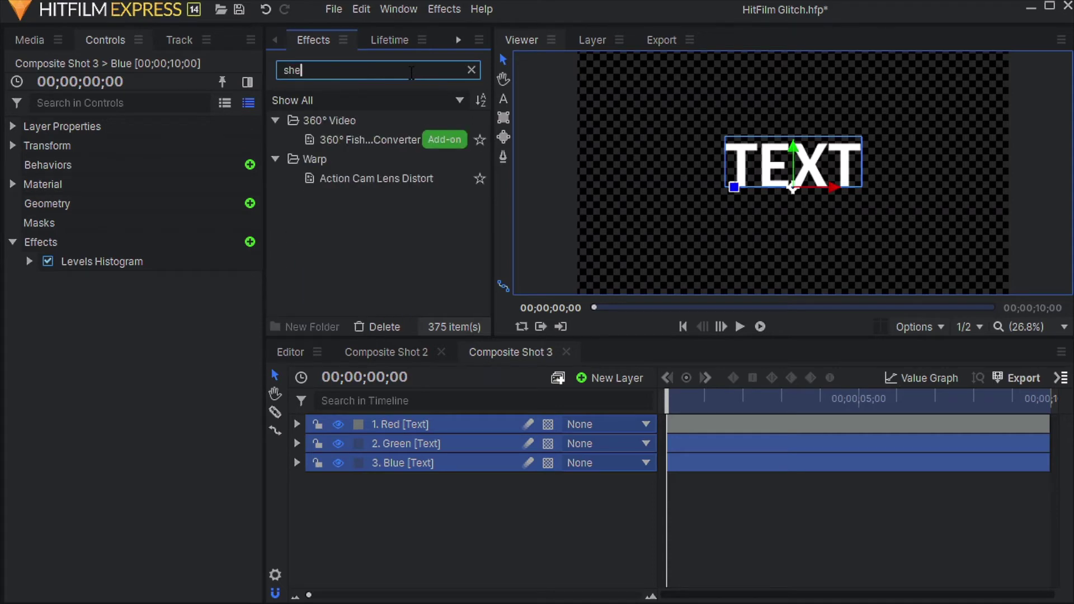
left_click(296, 423)
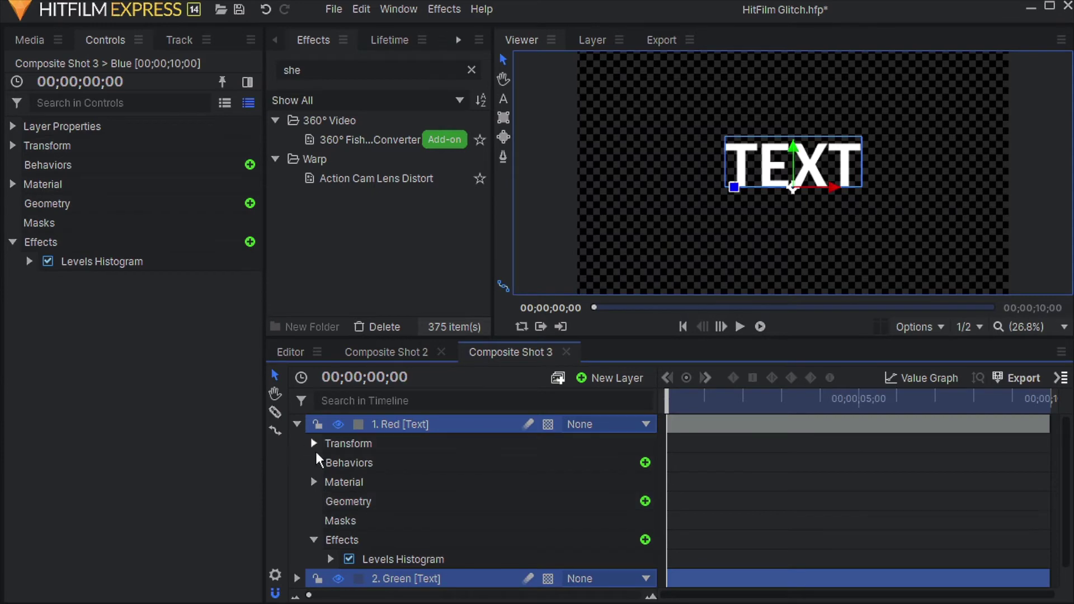
left_click(313, 444)
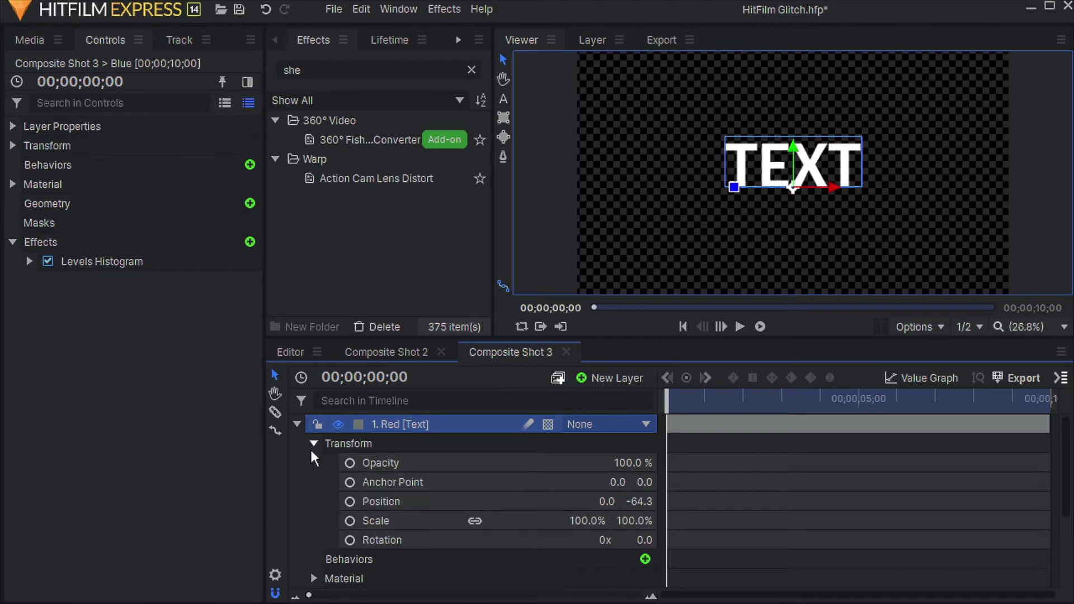
left_click(297, 423)
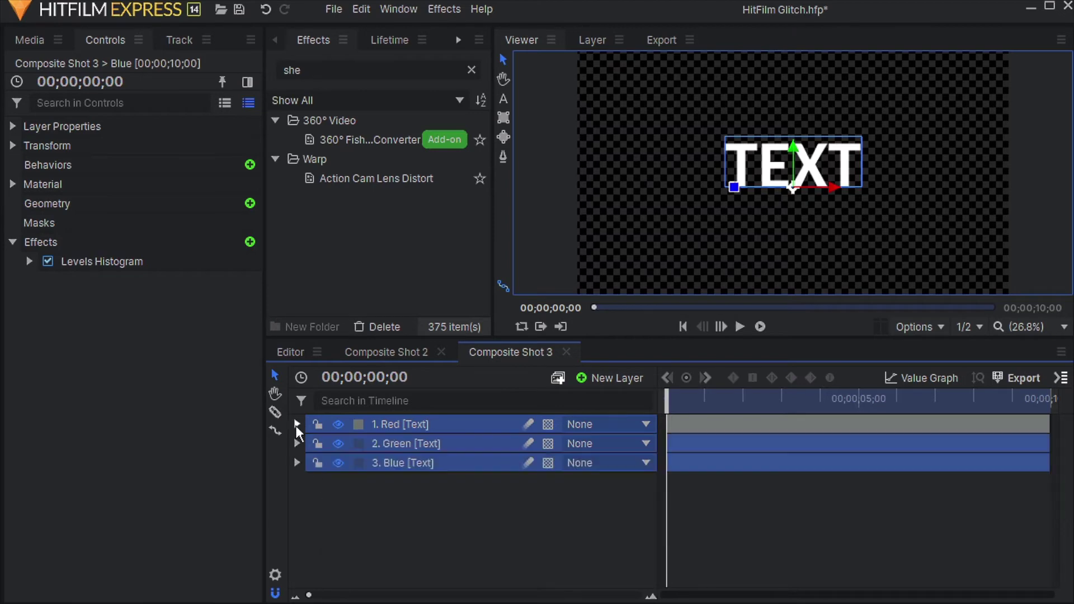
Step: Change the search to 'sha' and apply the Shake effect to the text layers
left_click(317, 76)
key("BackSpace")
type("a")
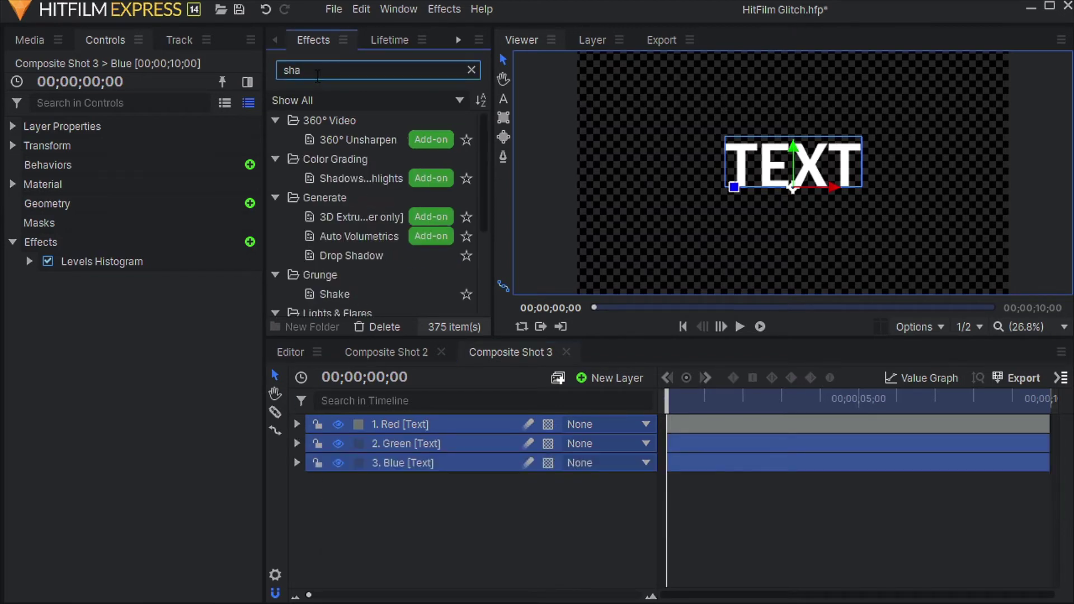
left_click_drag(329, 292, 391, 425)
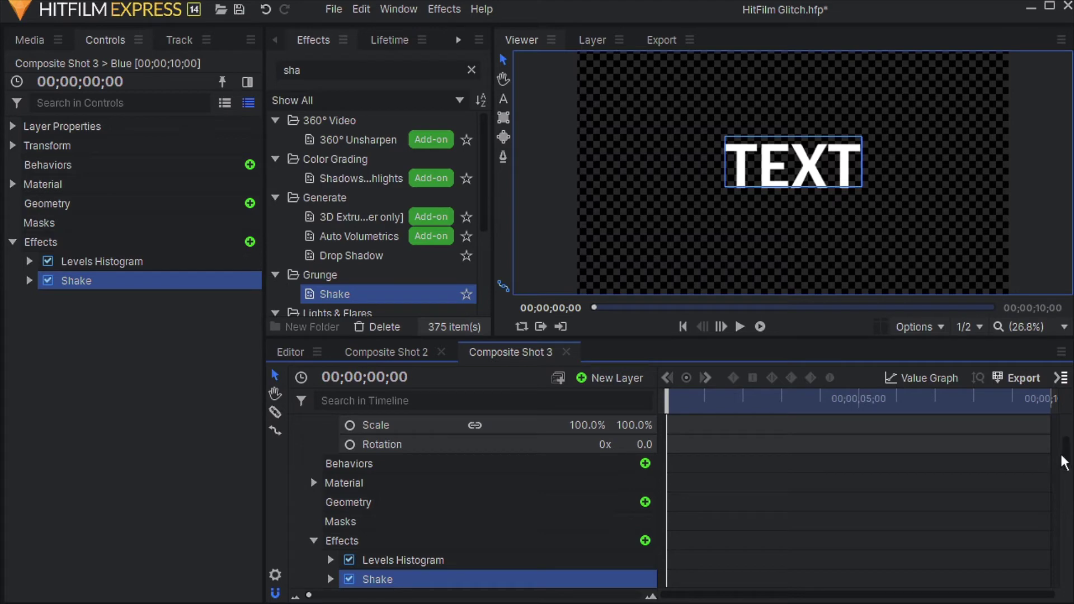
left_click_drag(1064, 462, 618, 327)
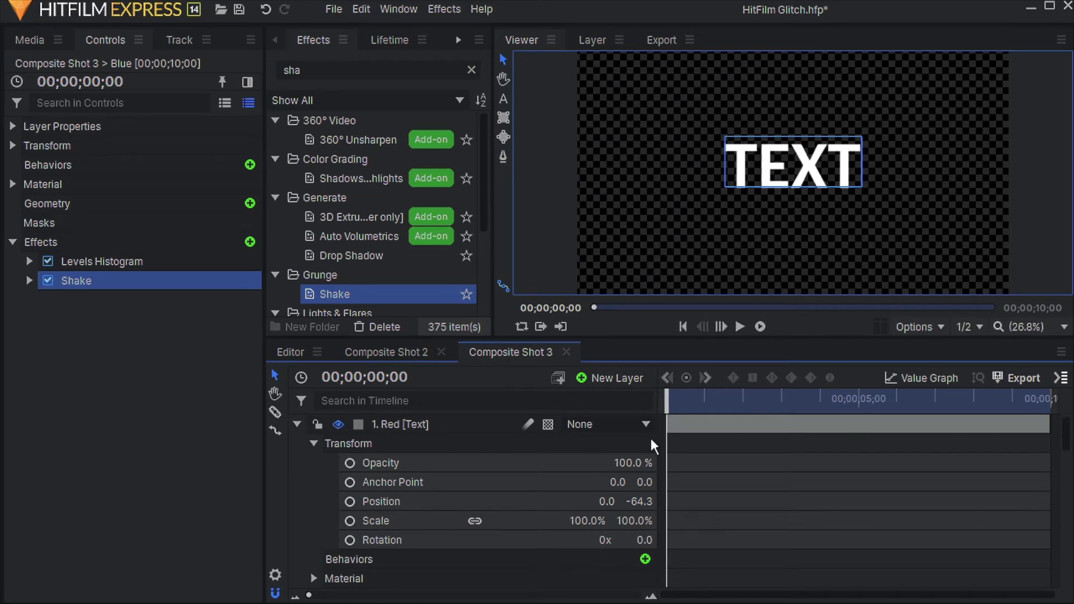
left_click(295, 423)
Step: Expand the Red layer's properties down to its Shake effect
left_click(296, 444)
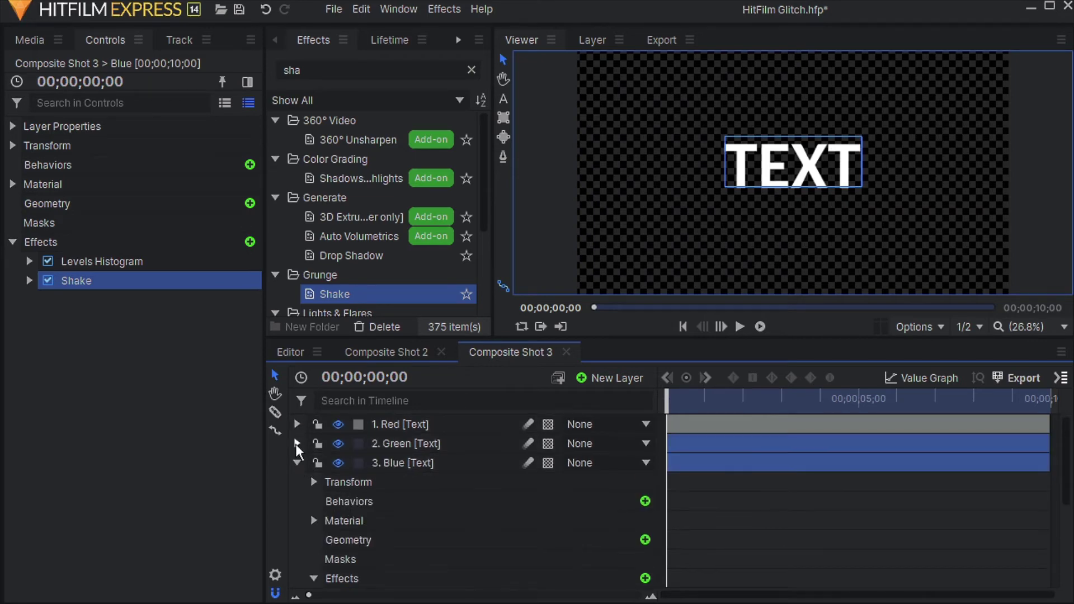
left_click(295, 462)
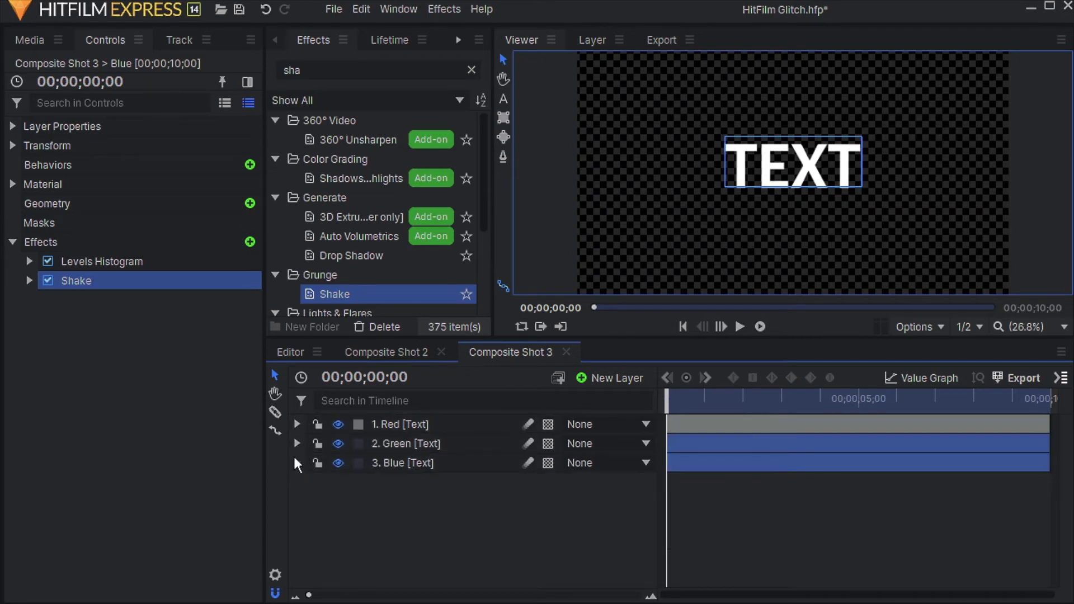
left_click(297, 424)
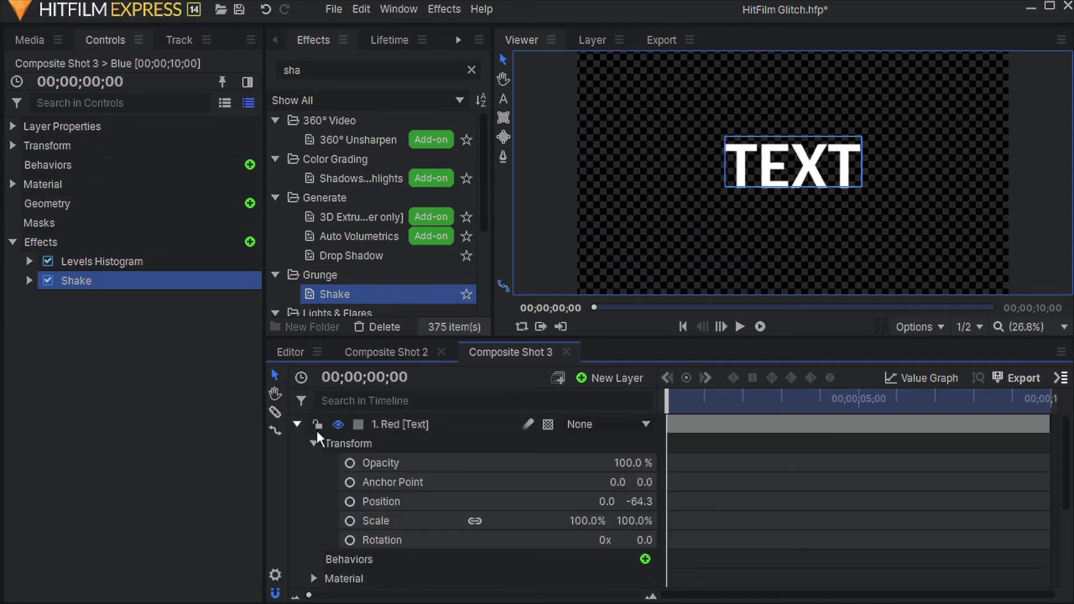
left_click(314, 443)
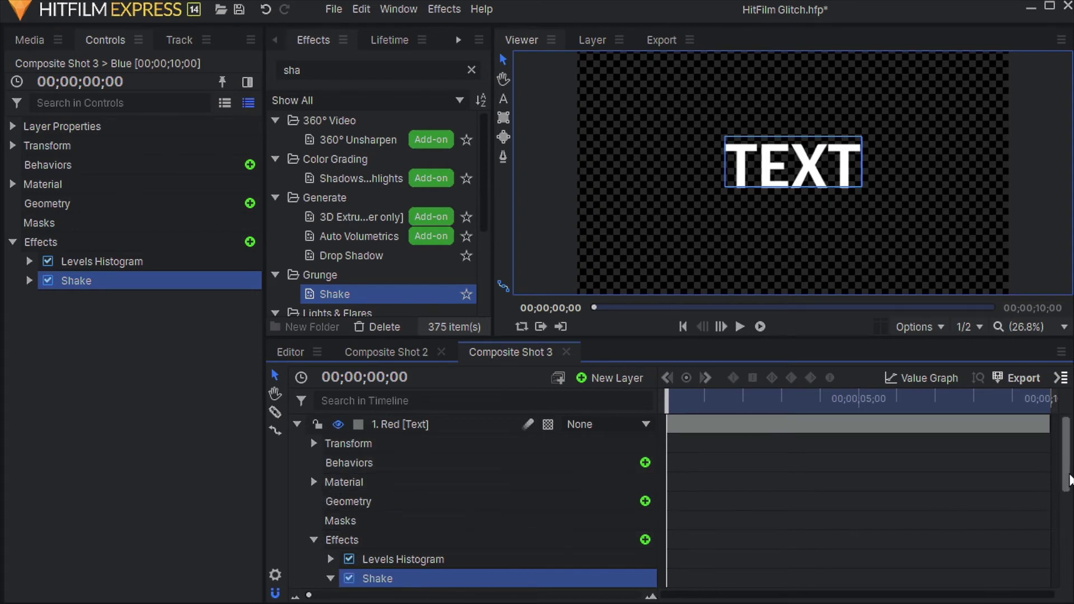
scroll(1065, 456, "down", 5)
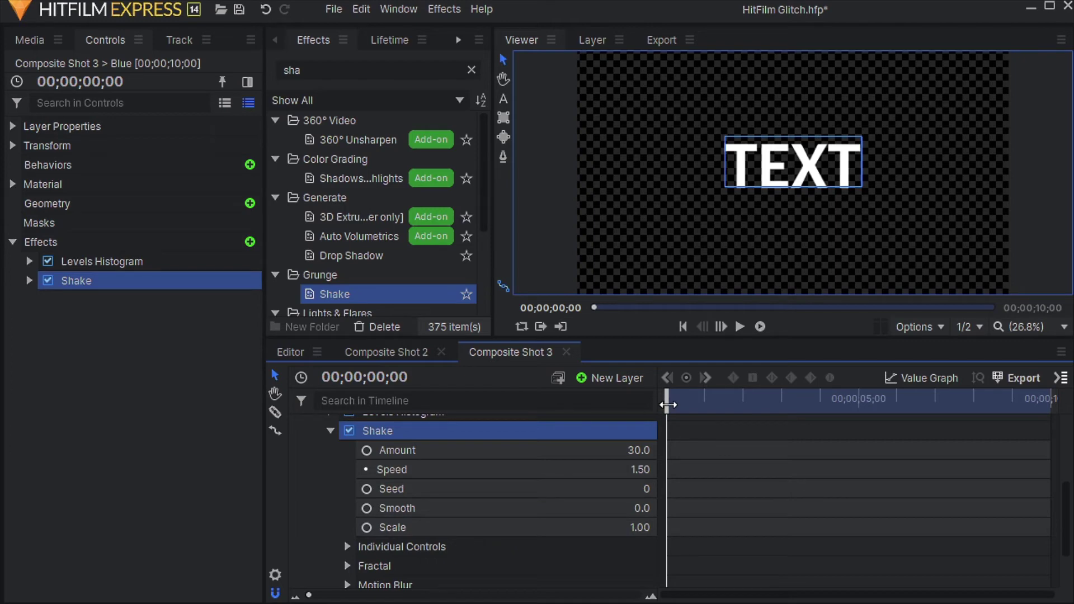
Step: At 00;00;00;29, keyframe Shake Amount at 10 and start keyframing Seed
left_click_drag(391, 376, 402, 376)
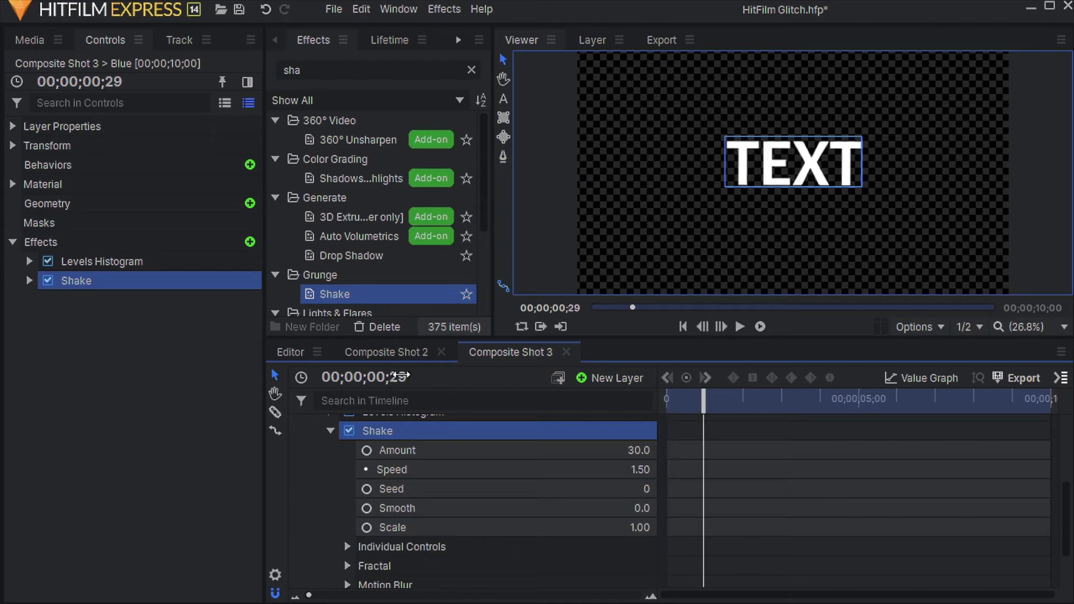
left_click(366, 450)
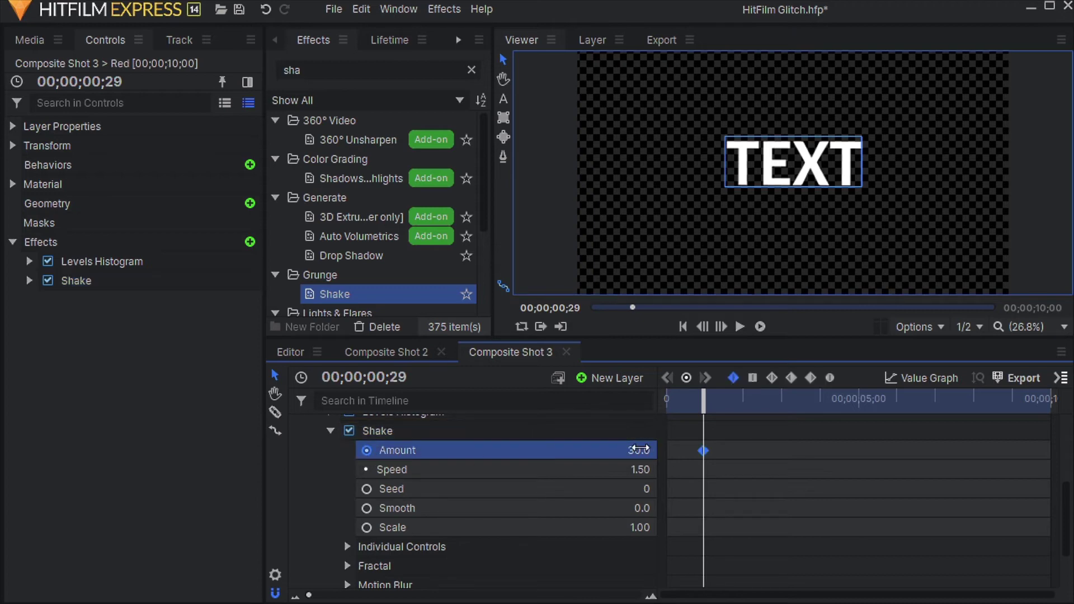
left_click(638, 449)
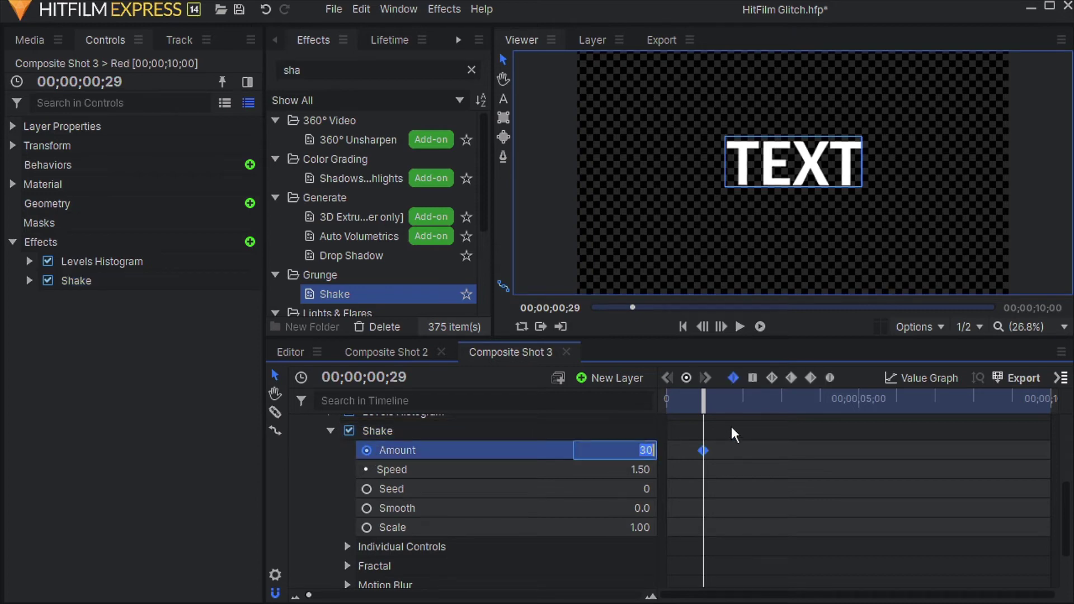
type("10")
key("Return")
left_click(366, 490)
Step: At 00;00;02;23, set Seed to 2 and Amount to 8
left_click_drag(708, 403, 776, 399)
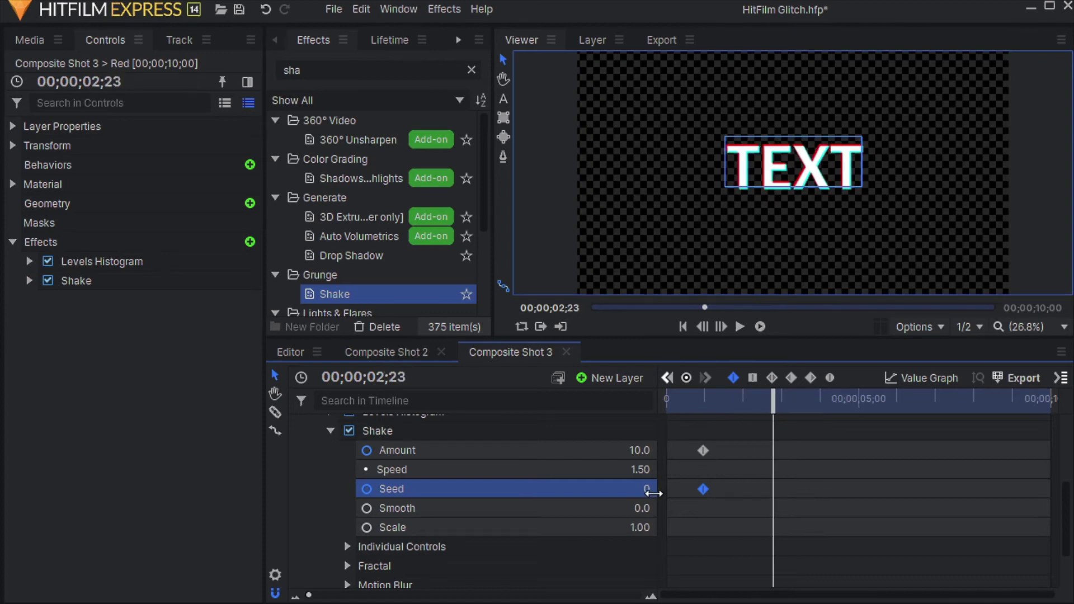
left_click(651, 489)
type("2")
left_click(649, 451)
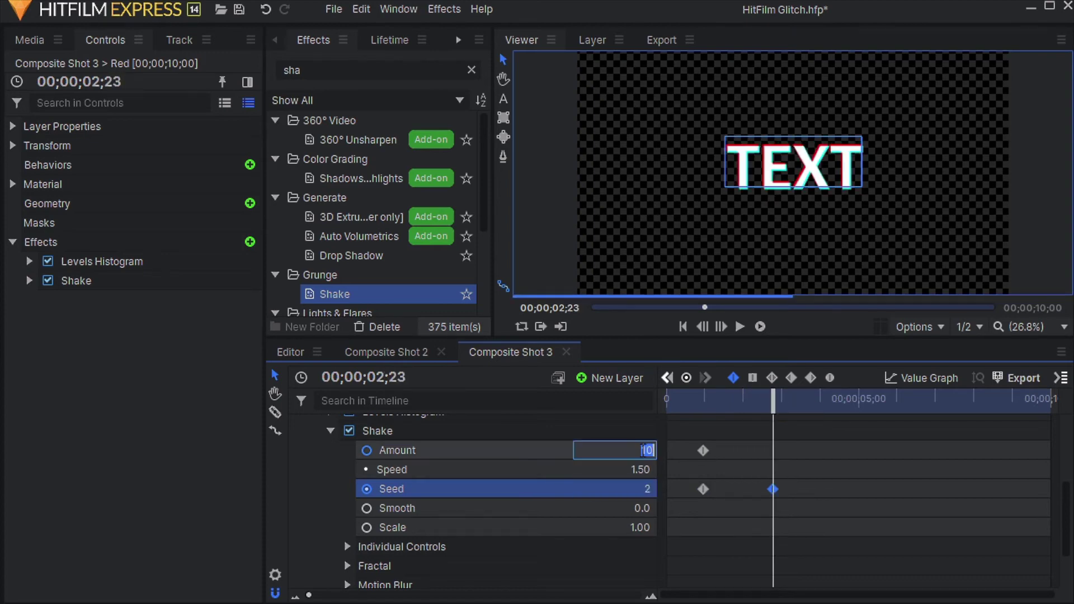
type("8")
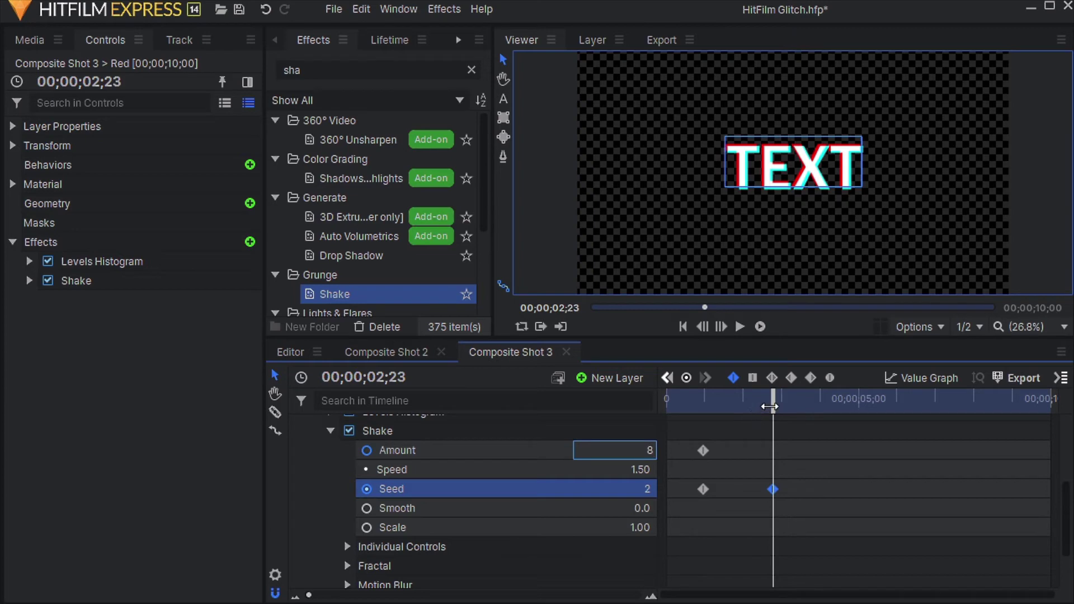
key("Return")
Step: At 00;00;04;26, set Amount to 2 and Seed to 5, then preview the shake
left_click_drag(770, 407, 857, 412)
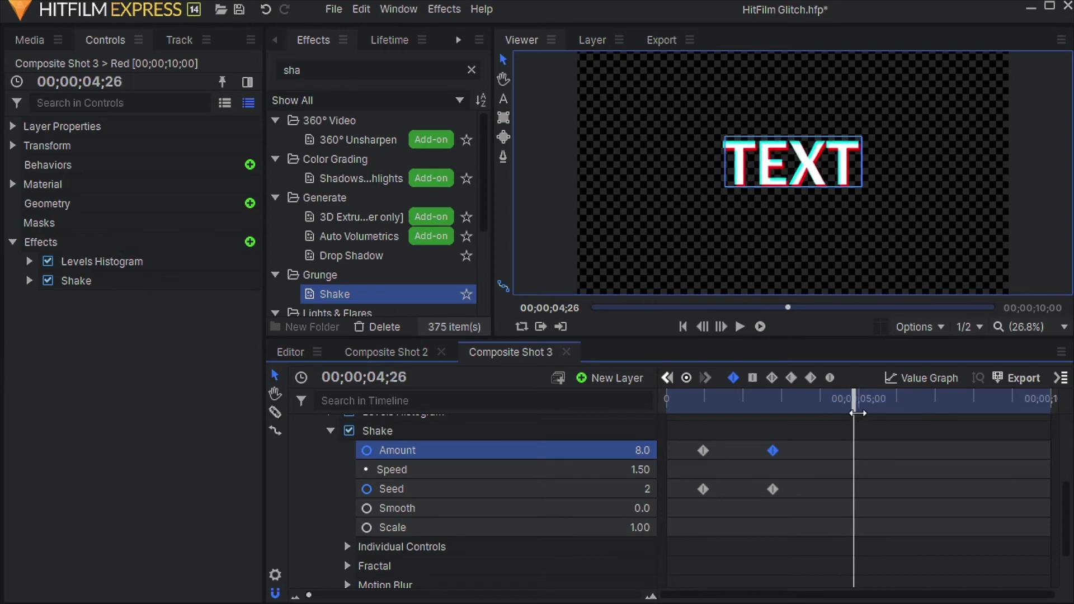
left_click(638, 450)
type("2")
left_click(638, 489)
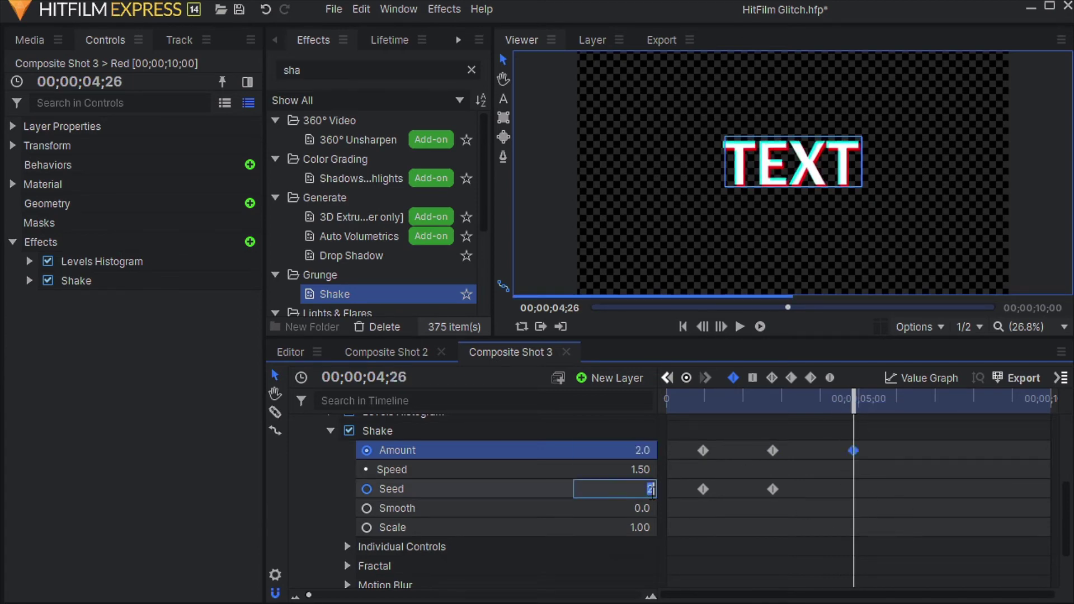
type("5")
key("Return")
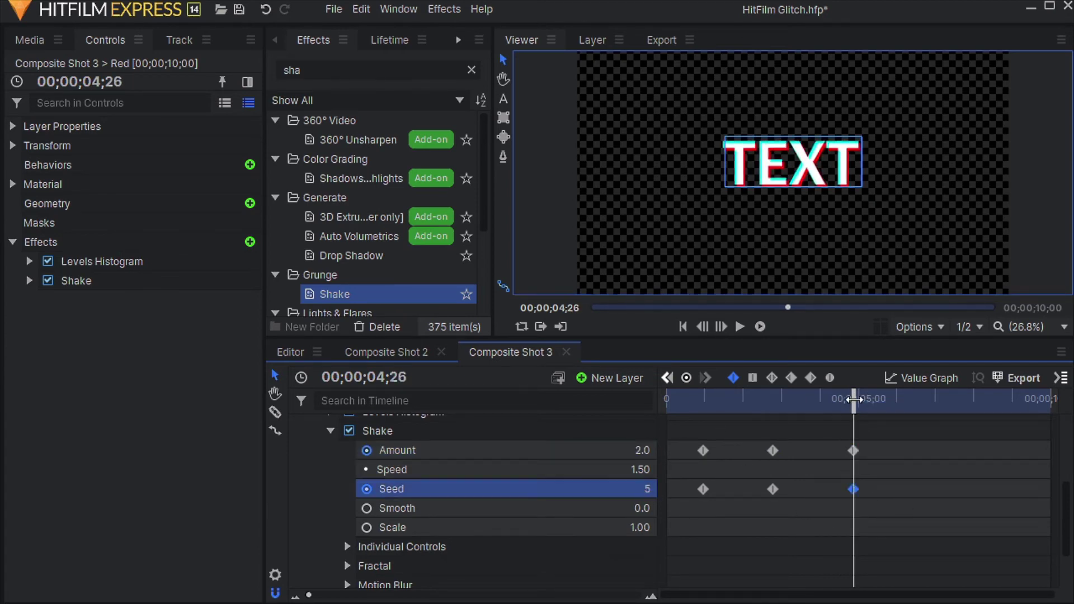
left_click_drag(853, 399, 808, 411)
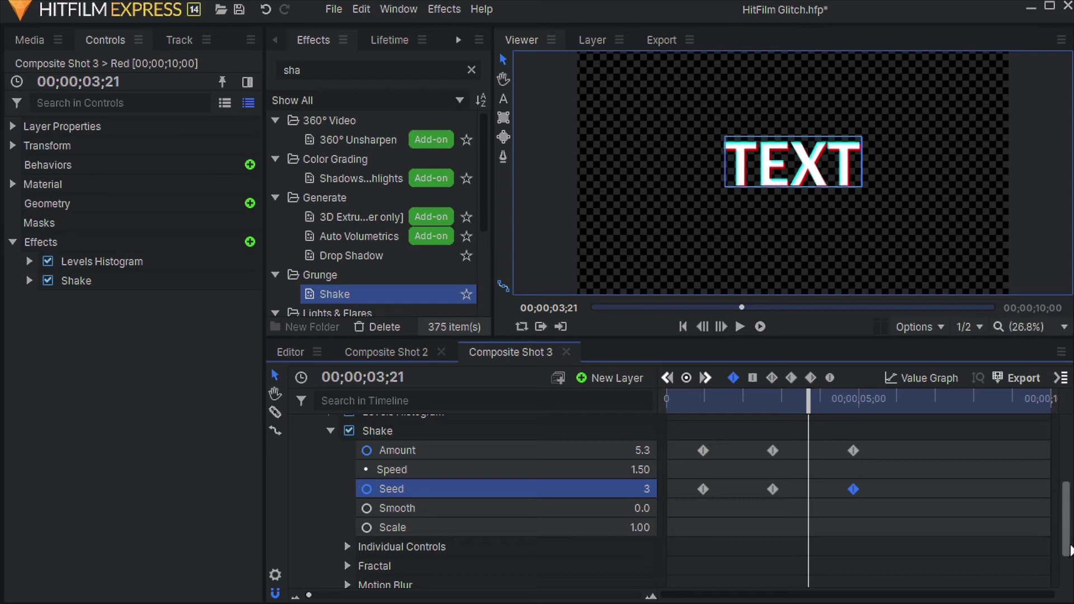
left_click(335, 430)
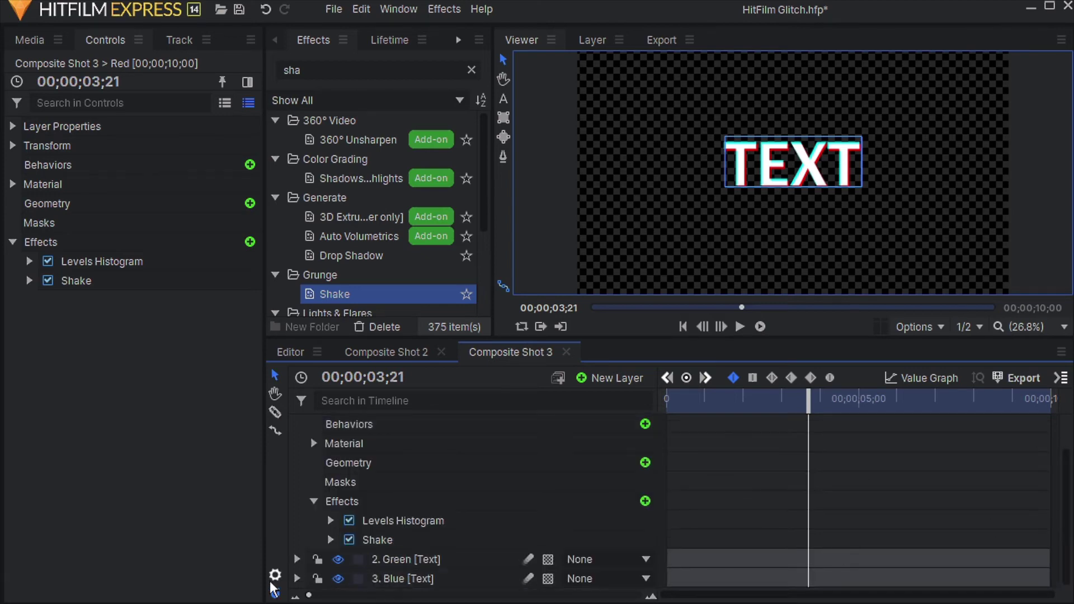
Step: Start keyframing the Green layer's Shake Amount, setting it to 10 near the start
left_click(295, 559)
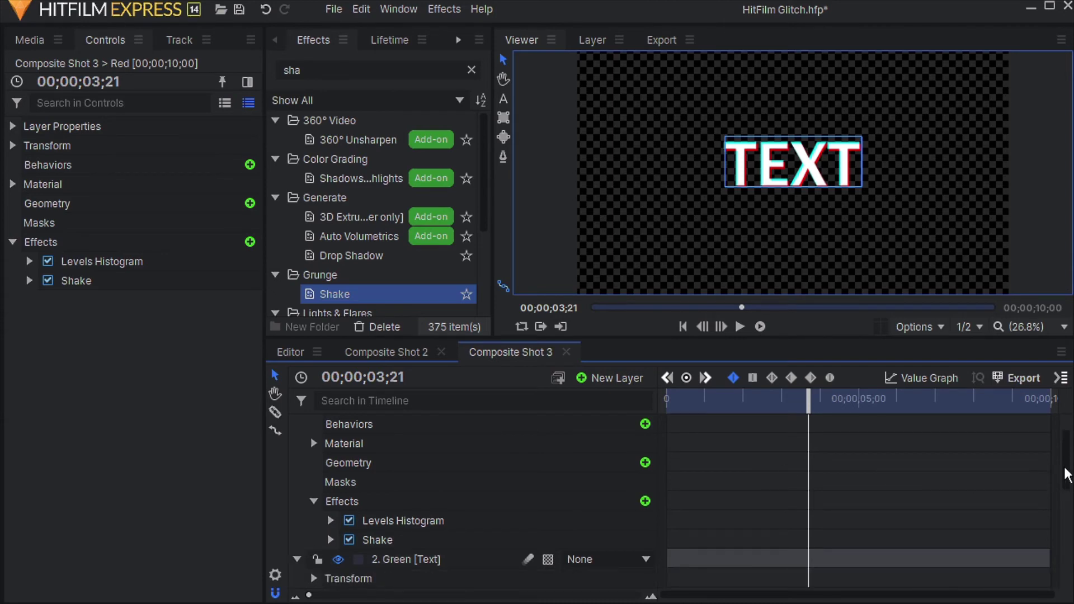
left_click_drag(1065, 474, 1068, 579)
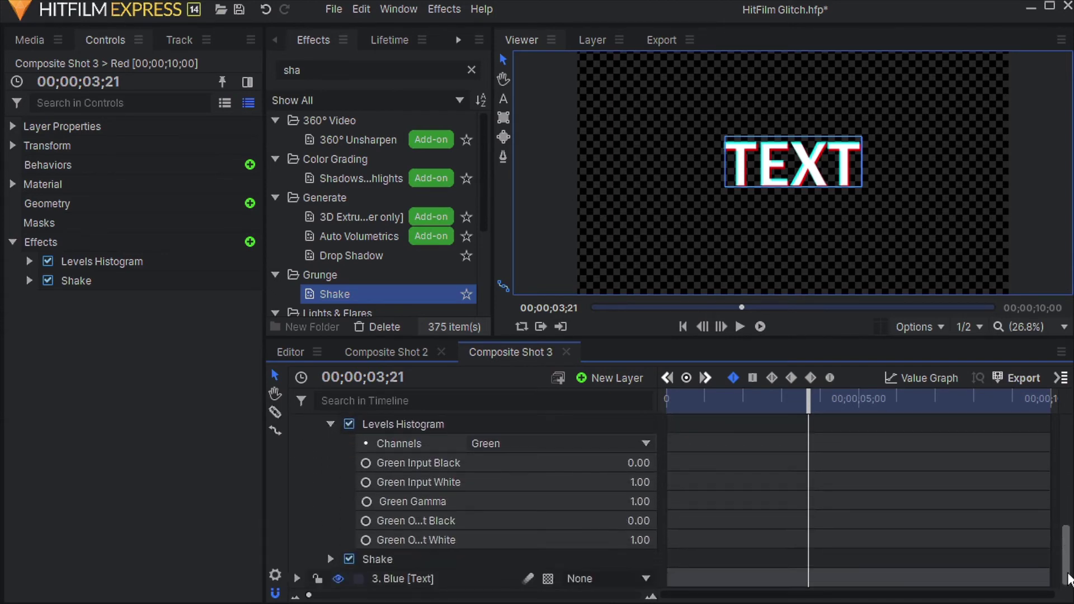
left_click(331, 424)
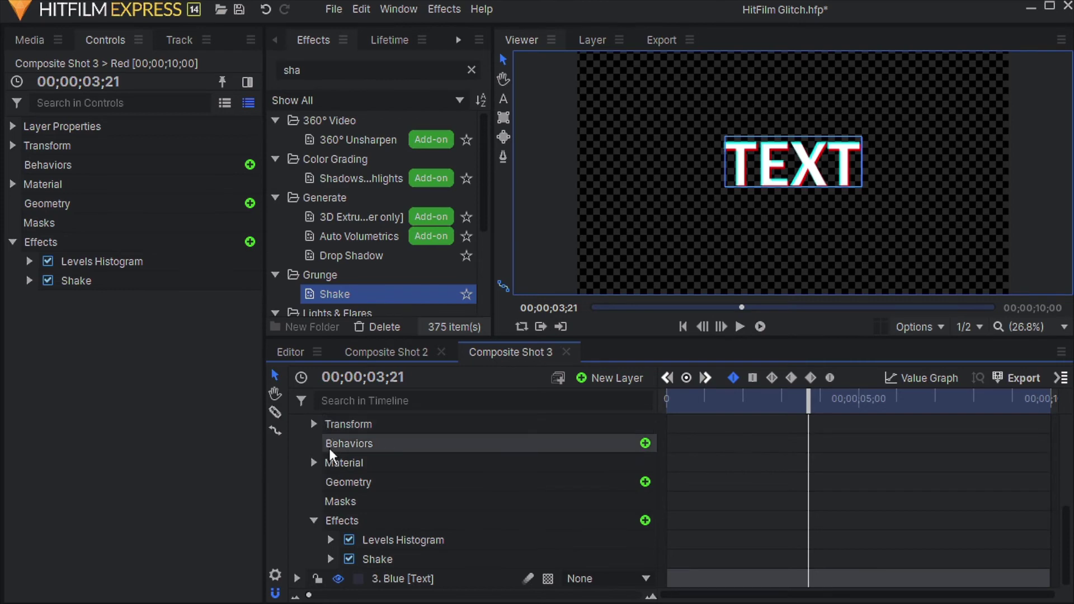
left_click(331, 558)
left_click_drag(1067, 551, 1069, 568)
scroll(1069, 567, "up", 1)
left_click(367, 434)
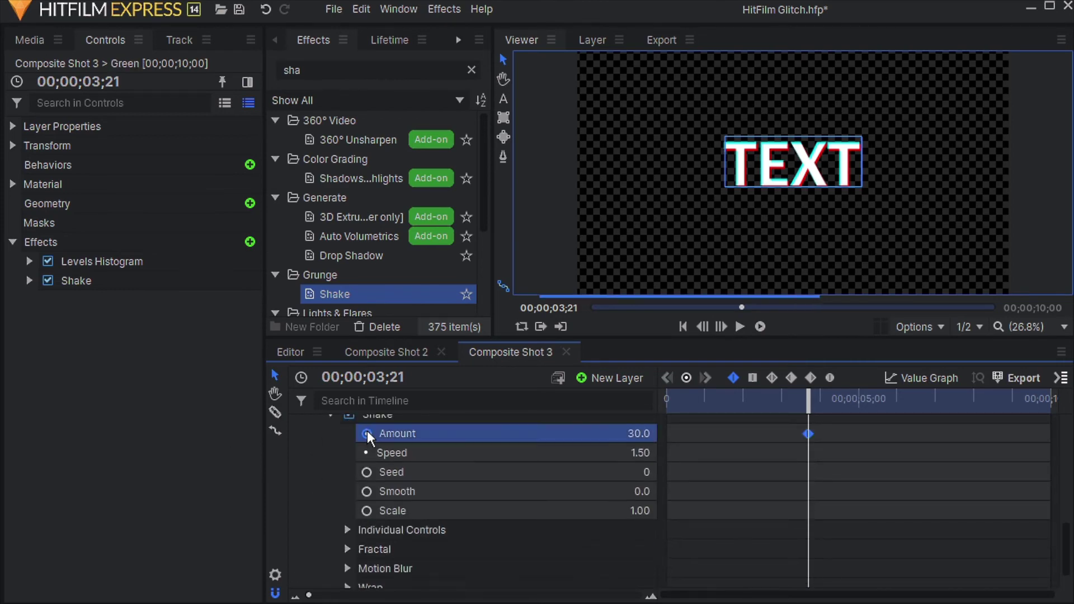
left_click_drag(746, 398, 691, 398)
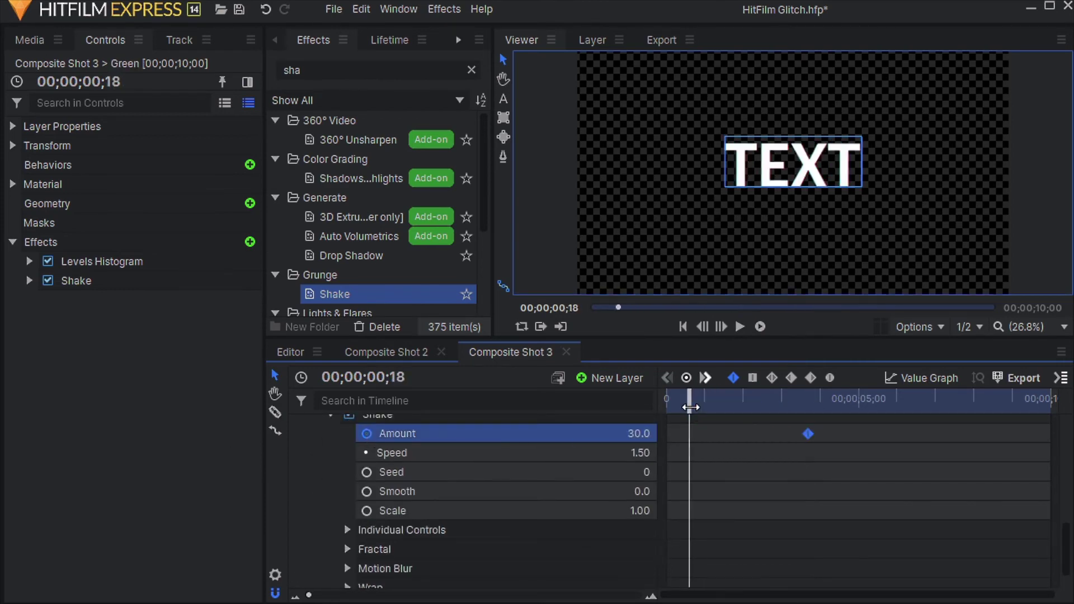
left_click_drag(636, 436, 615, 436)
left_click_drag(691, 407, 721, 407)
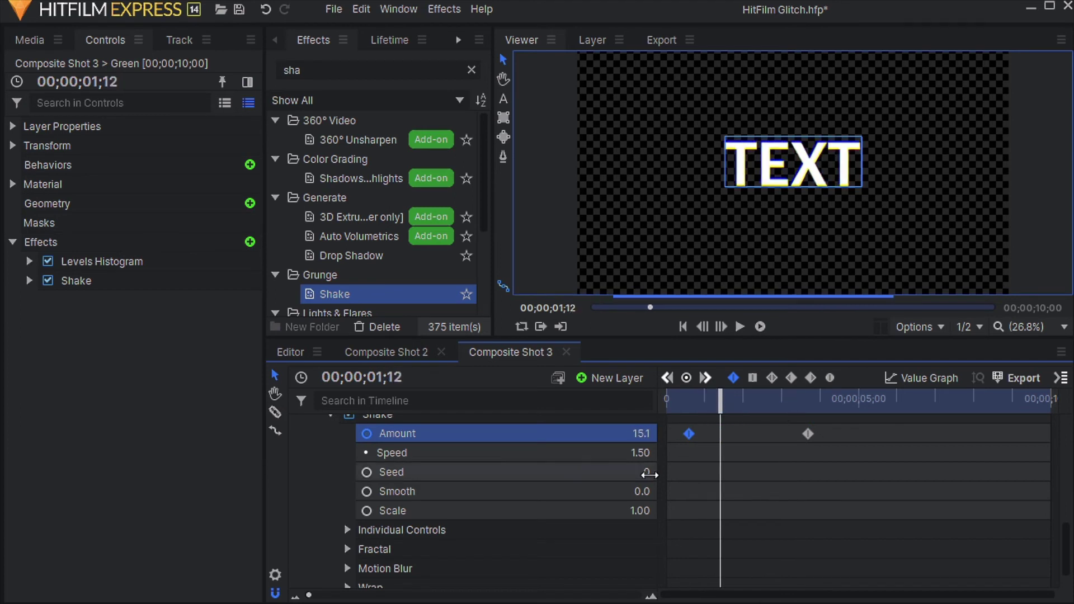
Step: Keyframe the Green Shake Seed, setting it to 5 at 00;00;05;07
left_click(367, 471)
left_click_drag(861, 398, 867, 398)
left_click(639, 475)
type("2")
key("BackSpace")
type("5")
key("Return")
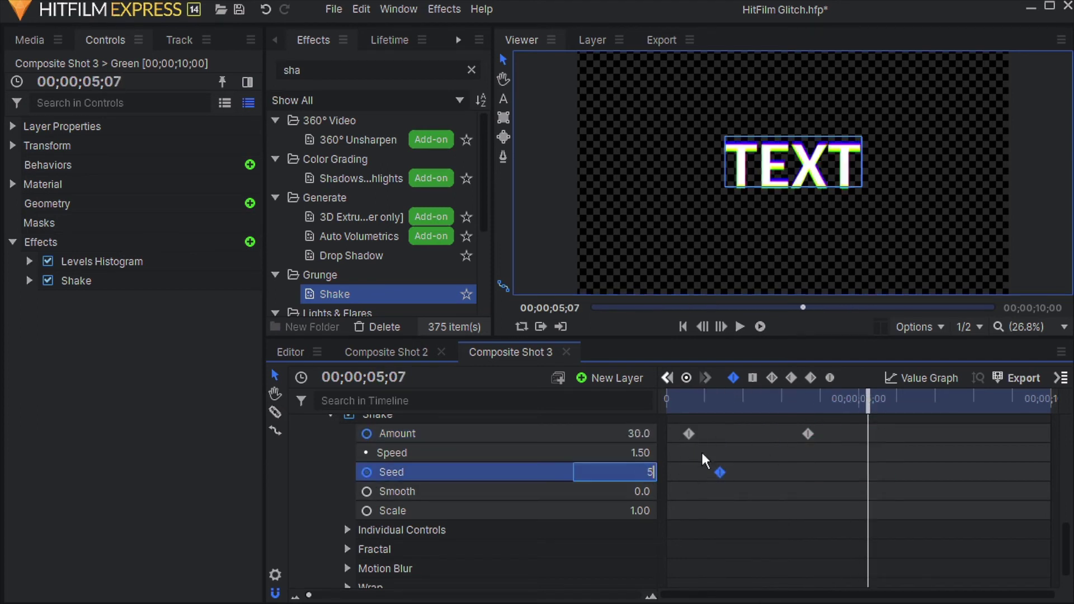
Step: Key the Green Shake Amount to 4 at 05;07 and 5 at 07;28
left_click(638, 433)
type("4")
key("Return")
left_click(971, 398)
left_click(637, 434)
type("5")
key("Return")
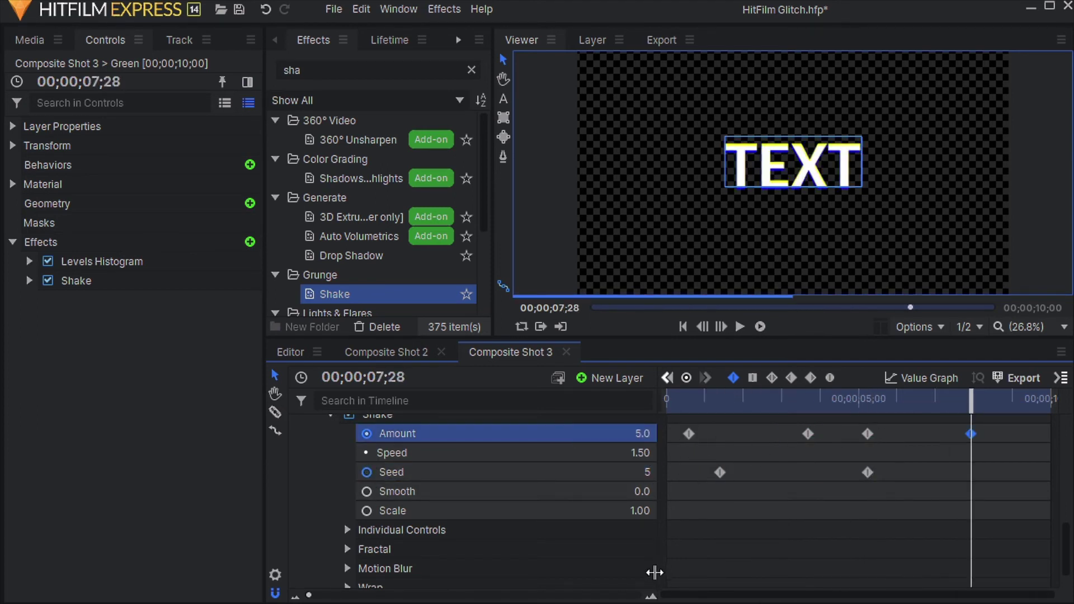
Step: Preview the shake from the start, pause at 03;01, and collapse the Levels Histogram
left_click_drag(974, 404, 666, 404)
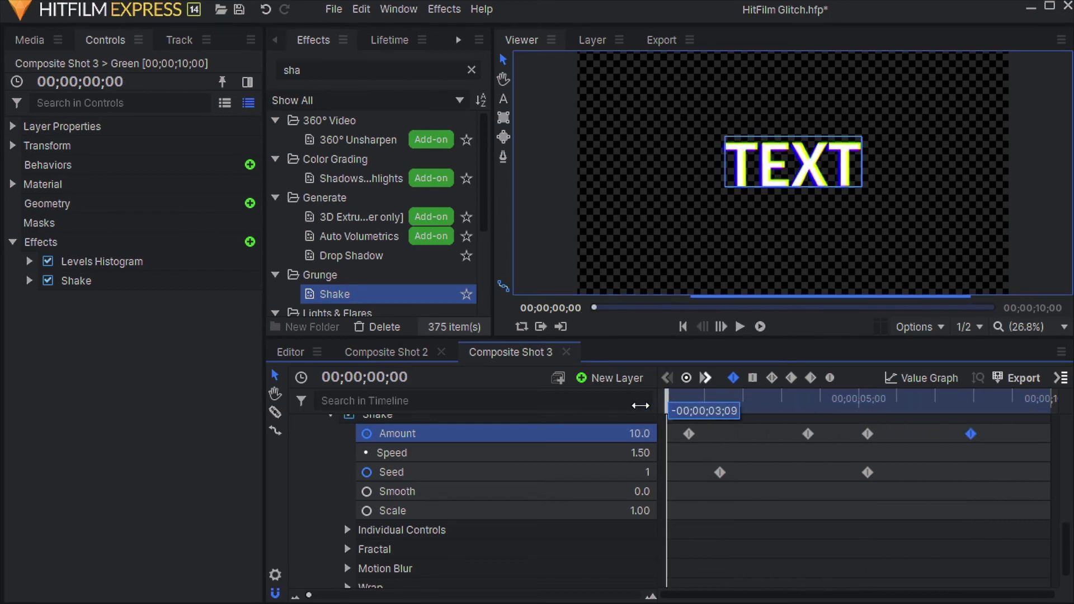
left_click(739, 327)
left_click(739, 326)
scroll(1065, 515, "up", 3)
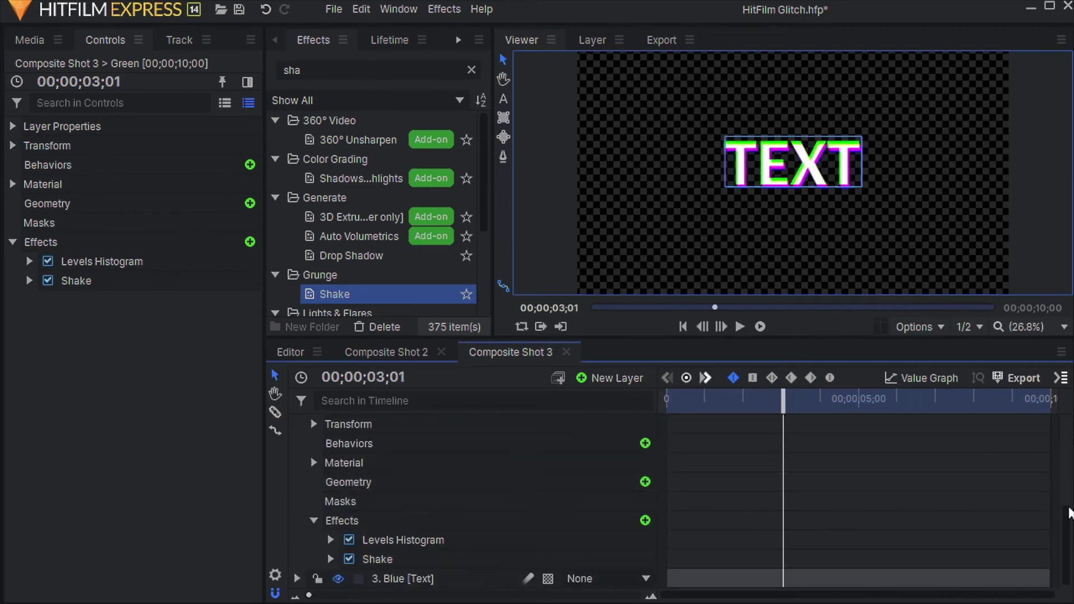
scroll(1067, 556, "down", 4)
scroll(1067, 555, "down", 6)
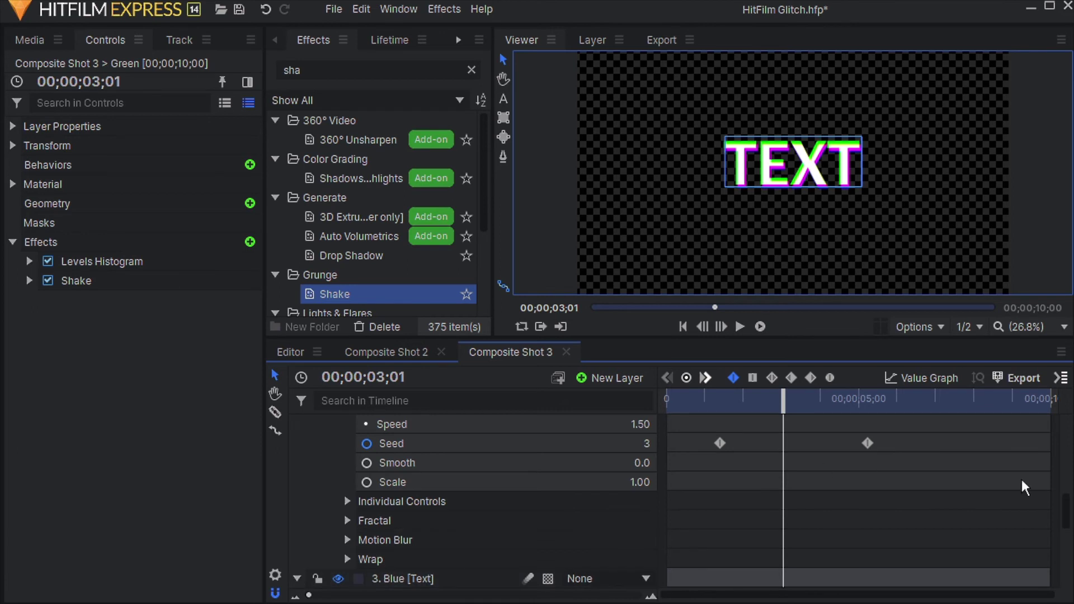
left_click(330, 442)
Step: Add Blue Shake Amount and Seed keyframes at 03;25, entering a Seed of 1
scroll(1067, 539, "down", 5)
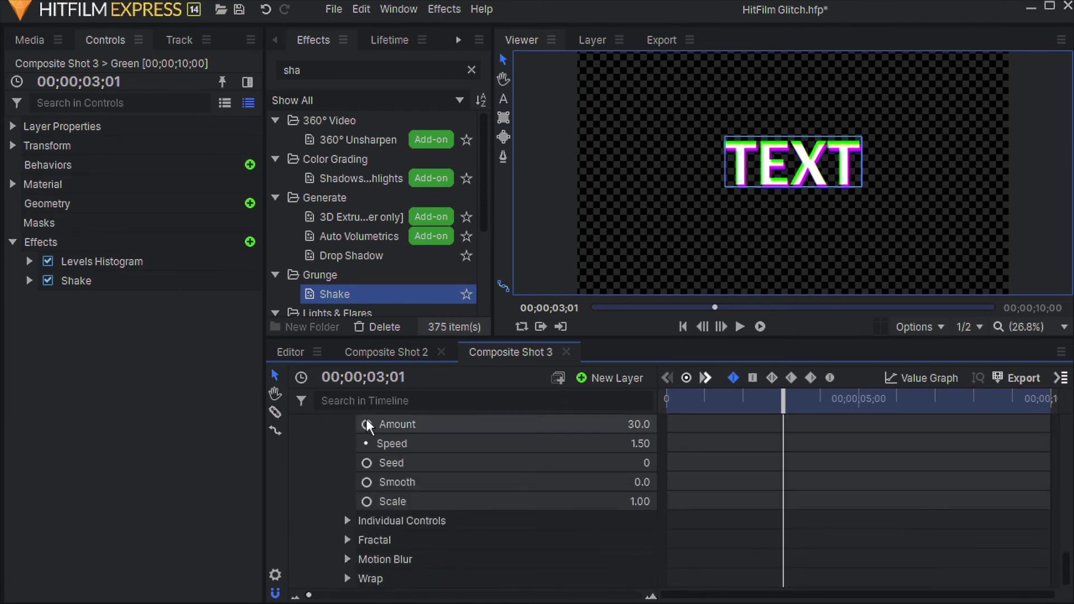
left_click_drag(788, 398, 813, 398)
left_click(367, 424)
left_click(366, 462)
left_click(643, 463)
type("1")
left_click(699, 400)
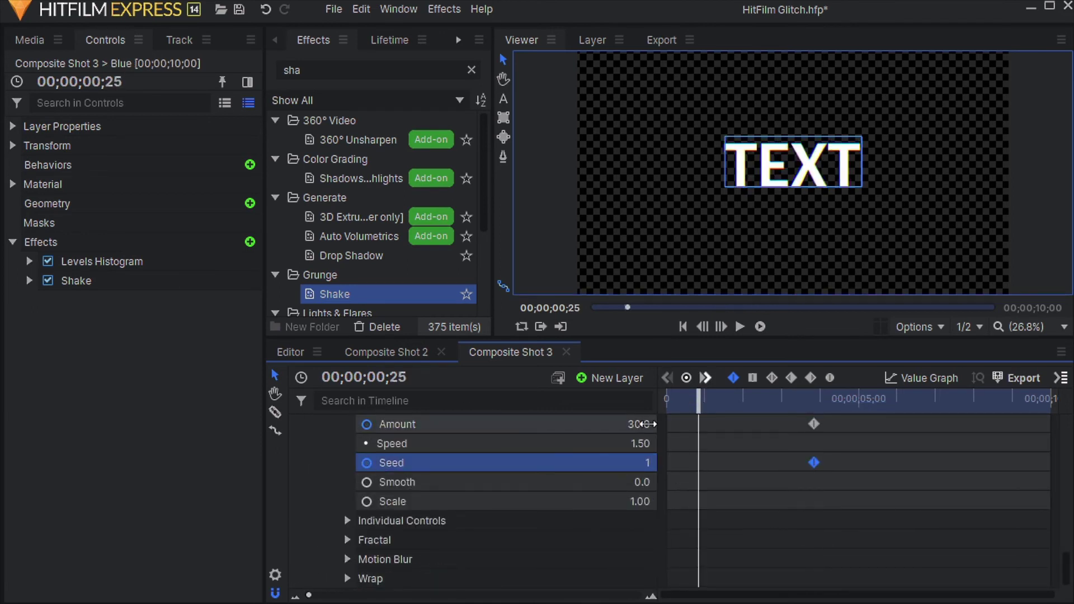
Step: At 00;25, set the Blue layer's Seed and Amount to 0
left_click(637, 424)
left_click(643, 462)
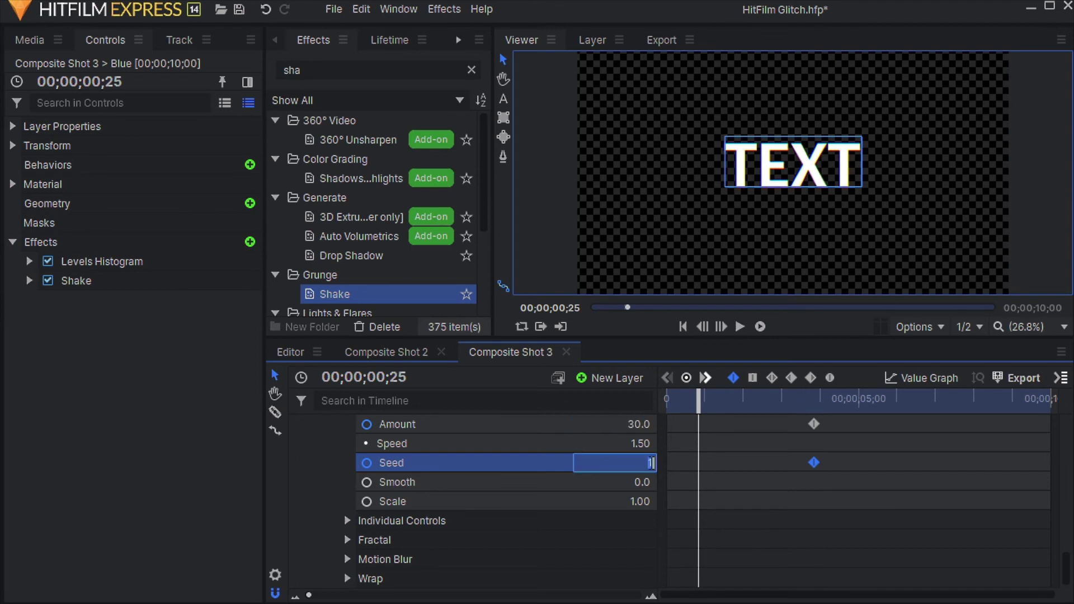
type("0")
key("Return")
left_click(638, 424)
type("0")
key("Return")
Step: At 01;21, set Amount to 30 and keyframe Scale at 0.95
left_click_drag(696, 401, 794, 400)
left_click(638, 424)
type("30")
key("Return")
left_click(366, 501)
left_click(640, 501)
type("0.95")
key("Return")
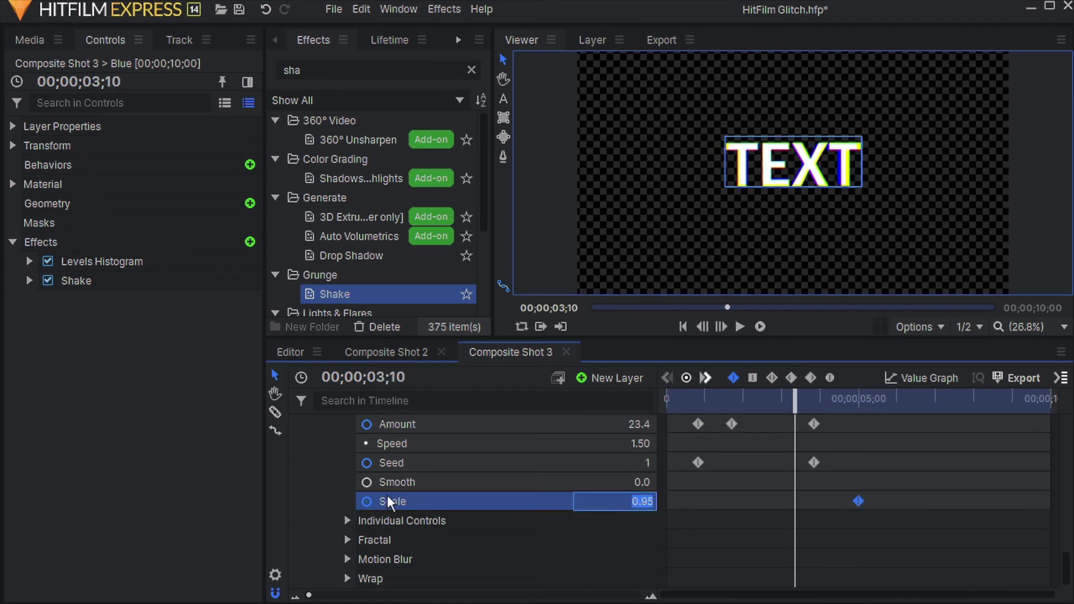
Step: Re-add the Scale keyframe at 03;10 and set Scale to 1.0 at 01;27
left_click(366, 501)
left_click(367, 501)
left_click(740, 400)
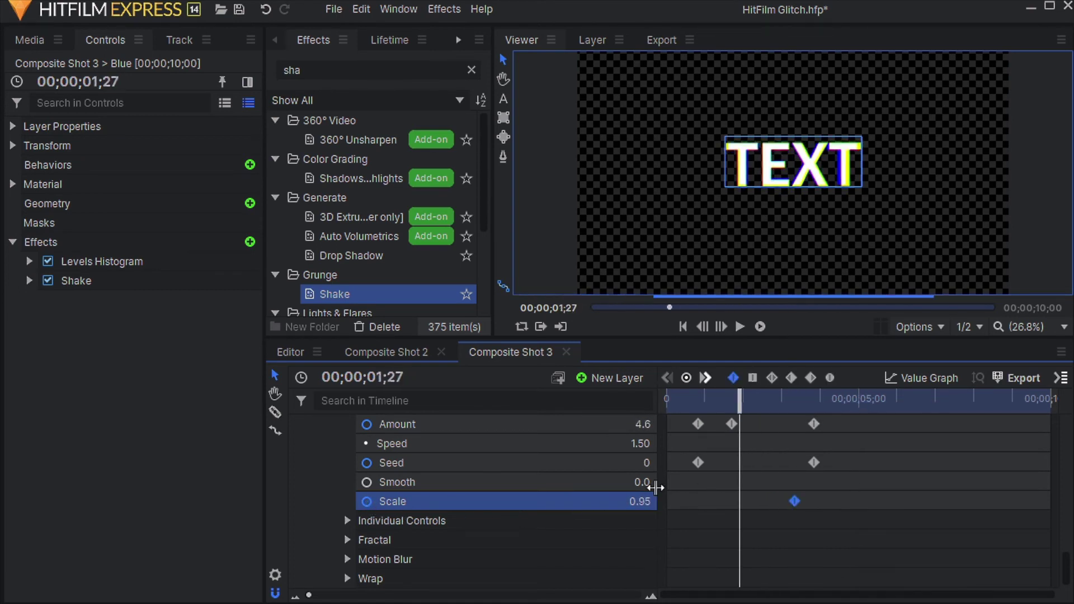
left_click(641, 502)
type("1.02")
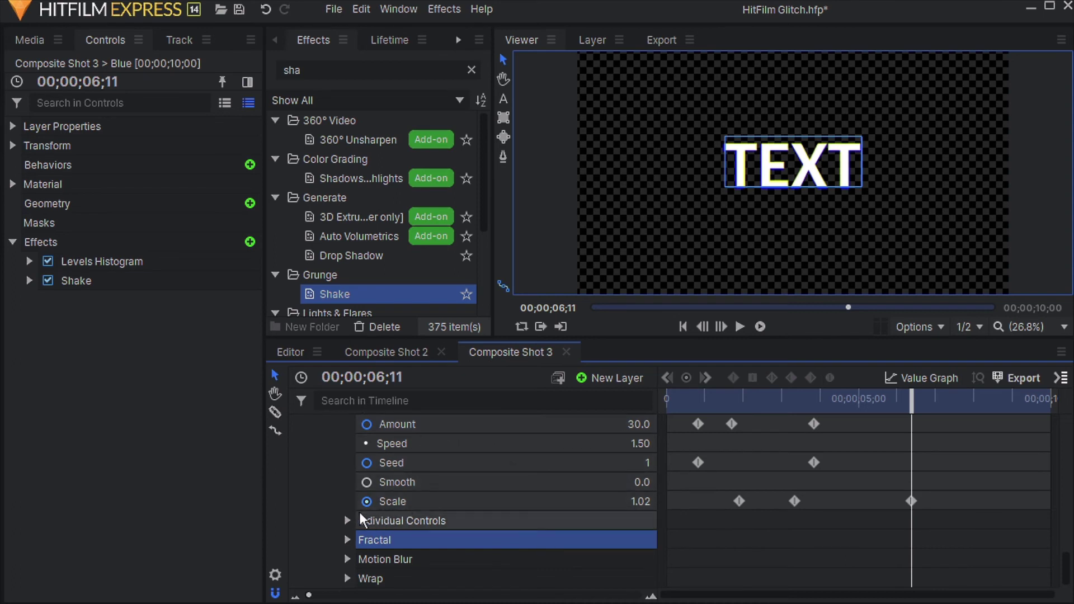
Step: Under Individual Controls, set the Blue layer's Y Shake to 0.2
left_click(347, 521)
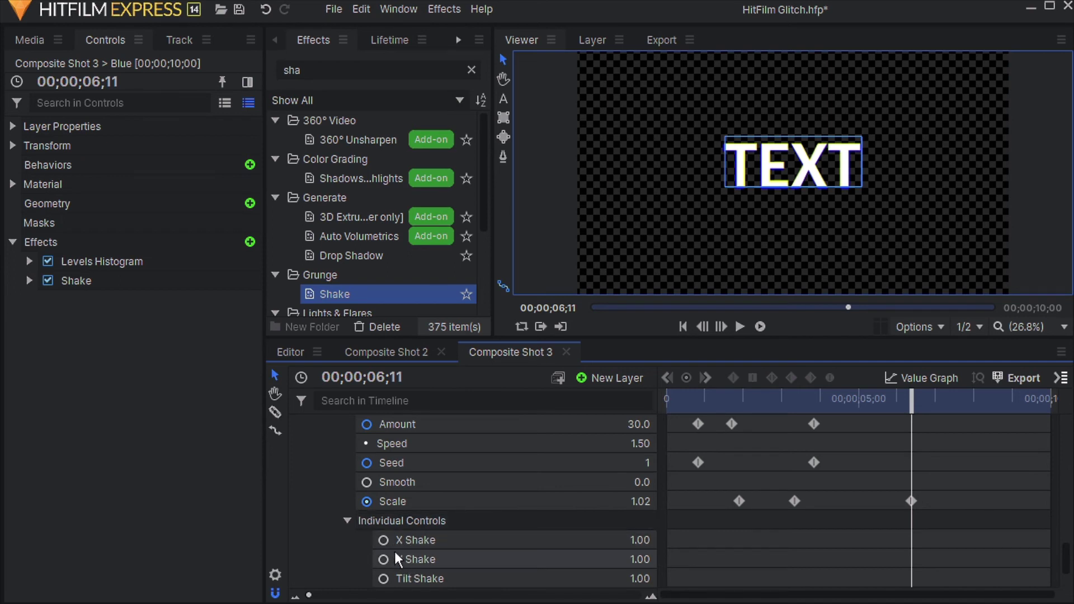
left_click(646, 559)
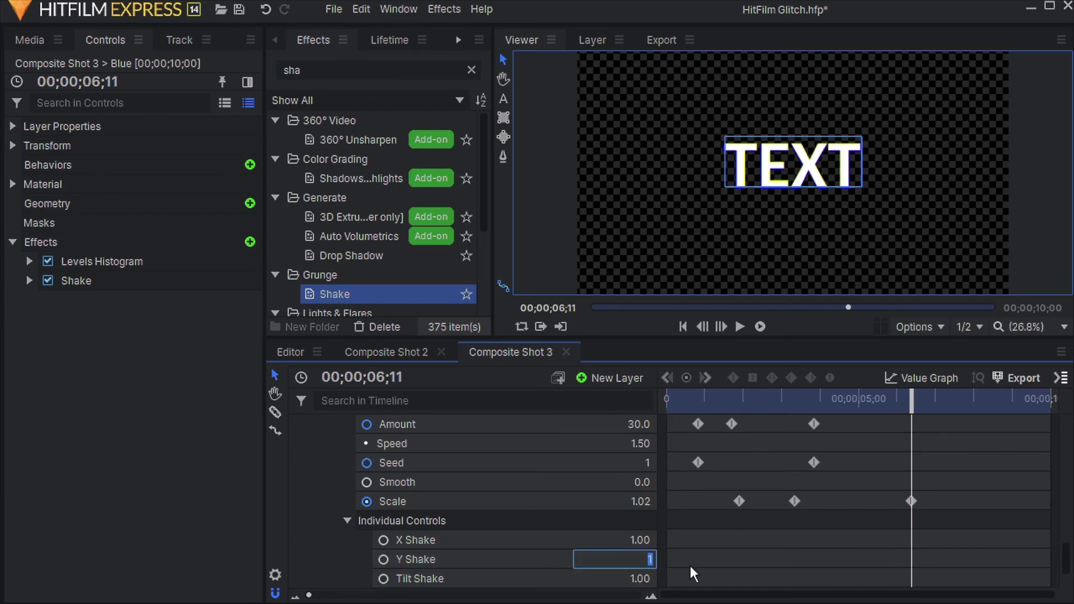
key("BackSpace")
type("0.2")
key("Return")
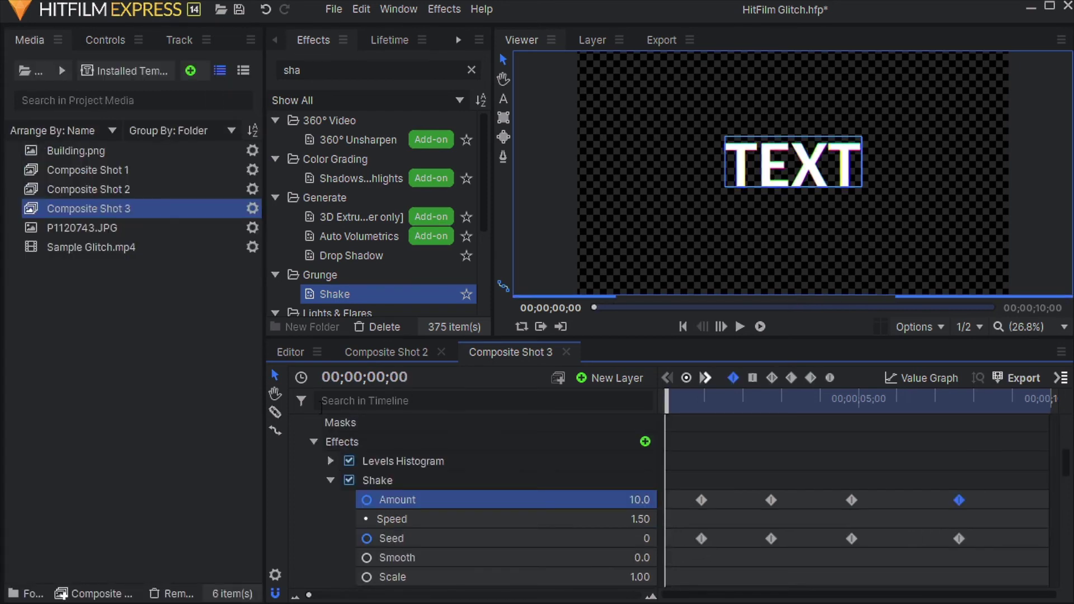
Step: Apply the 'jit' search result, Grunge > Jitter, to Red with keyframed Jitter Amount, then return to the Editor
left_click(314, 441)
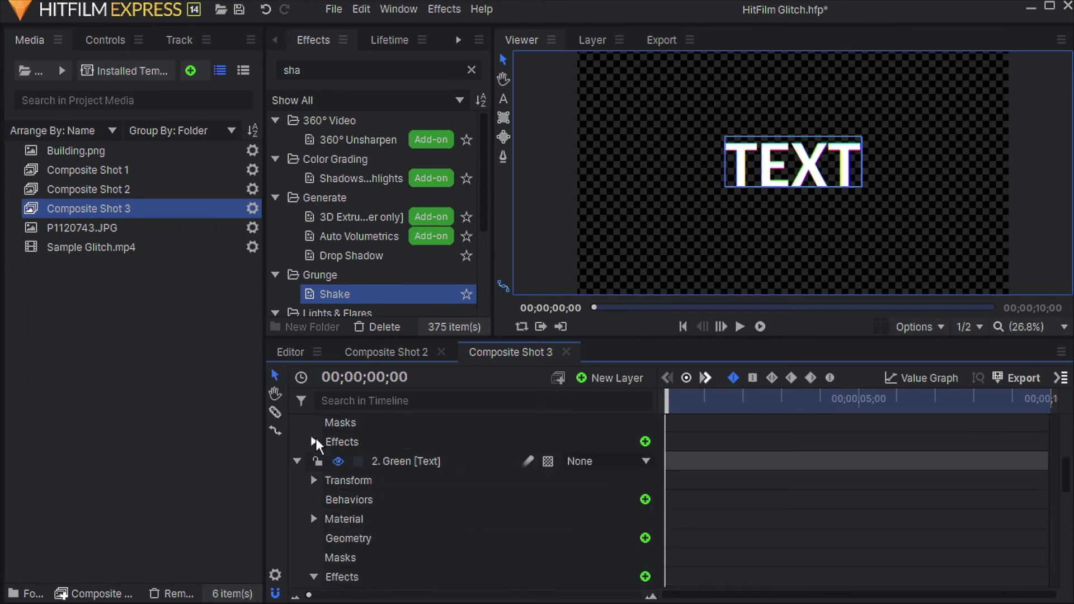
left_click(470, 69)
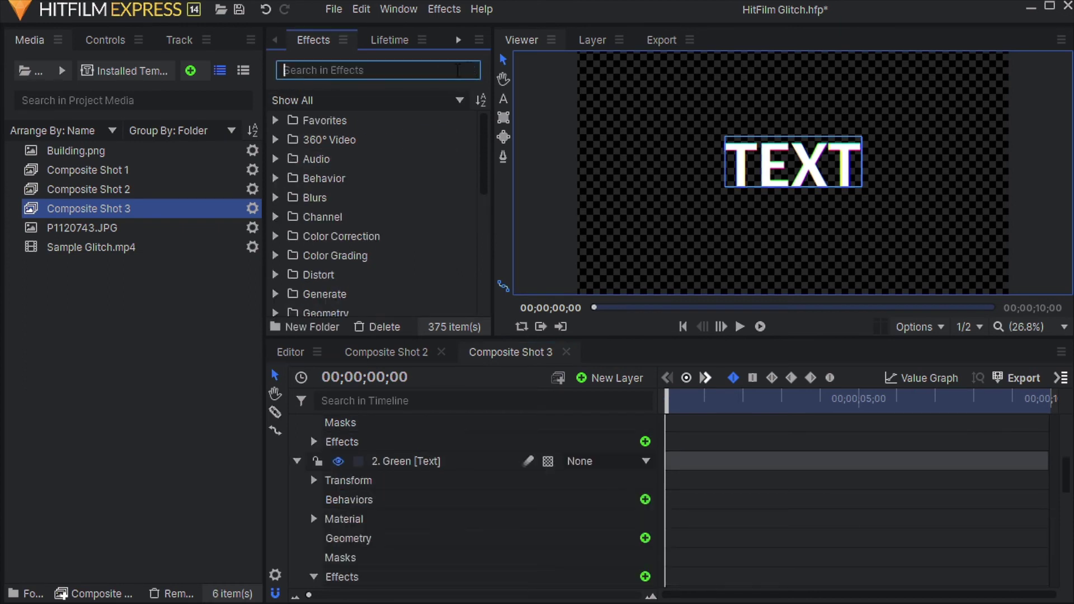
type("jitt")
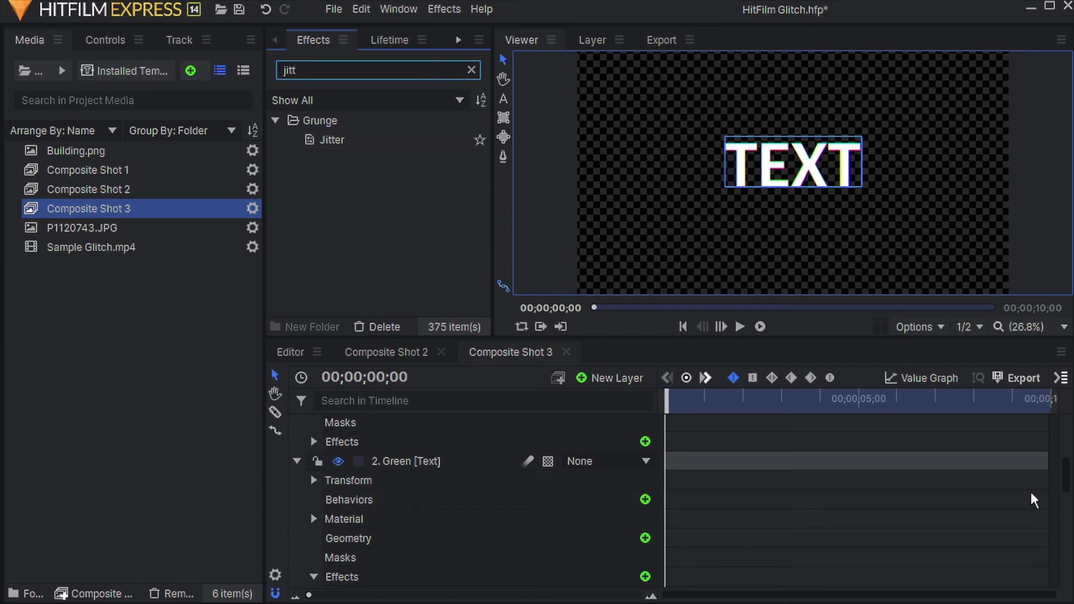
mouse_move(1065, 492)
left_mouse_down()
mouse_move(1068, 523)
mouse_move(1068, 514)
left_mouse_up()
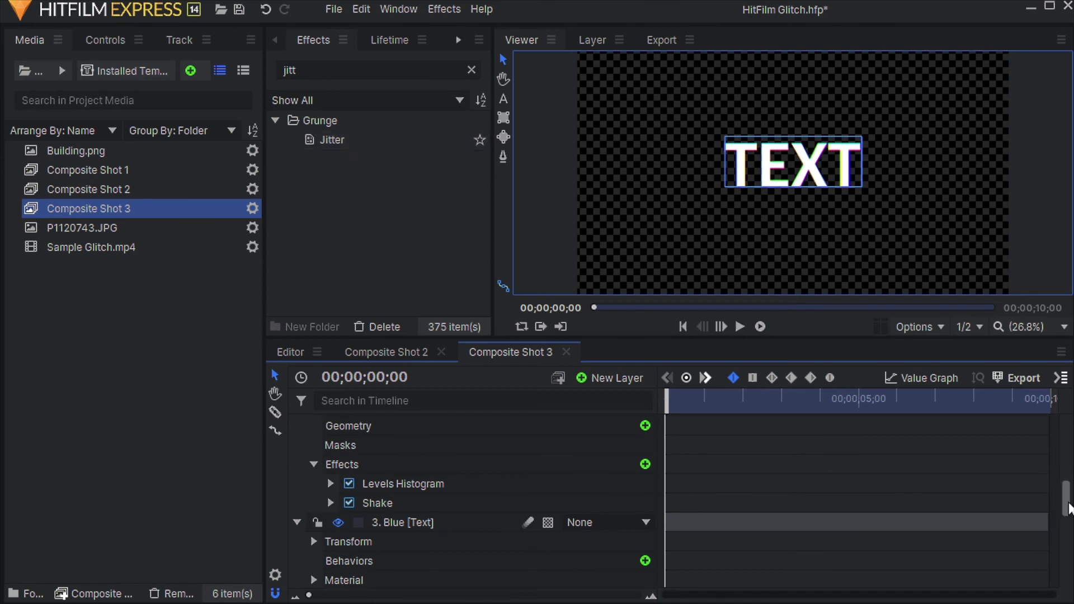
left_click_drag(1069, 506, 1061, 433)
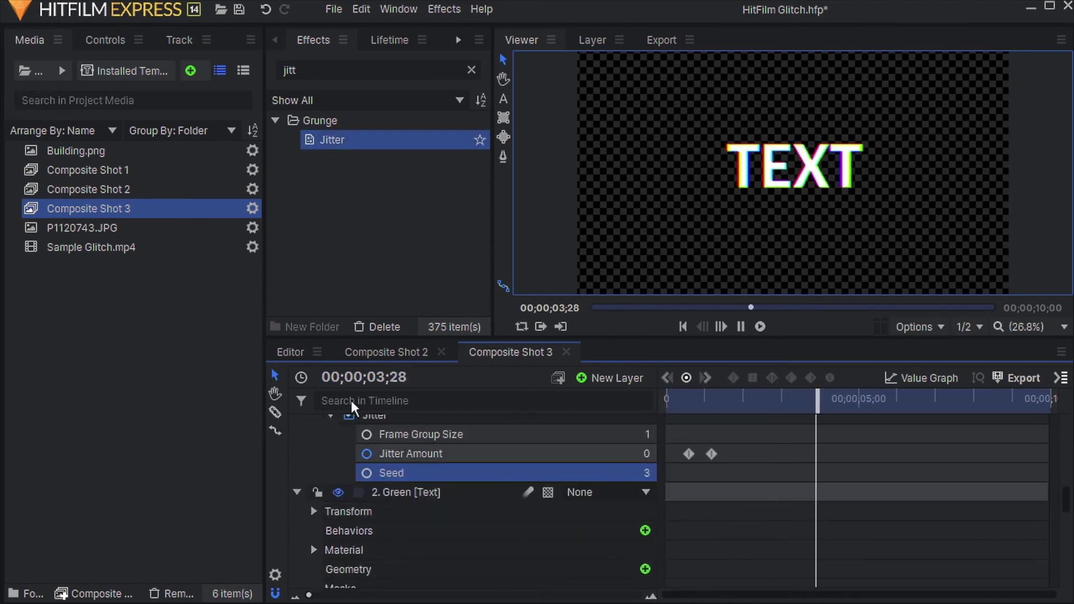
key("space")
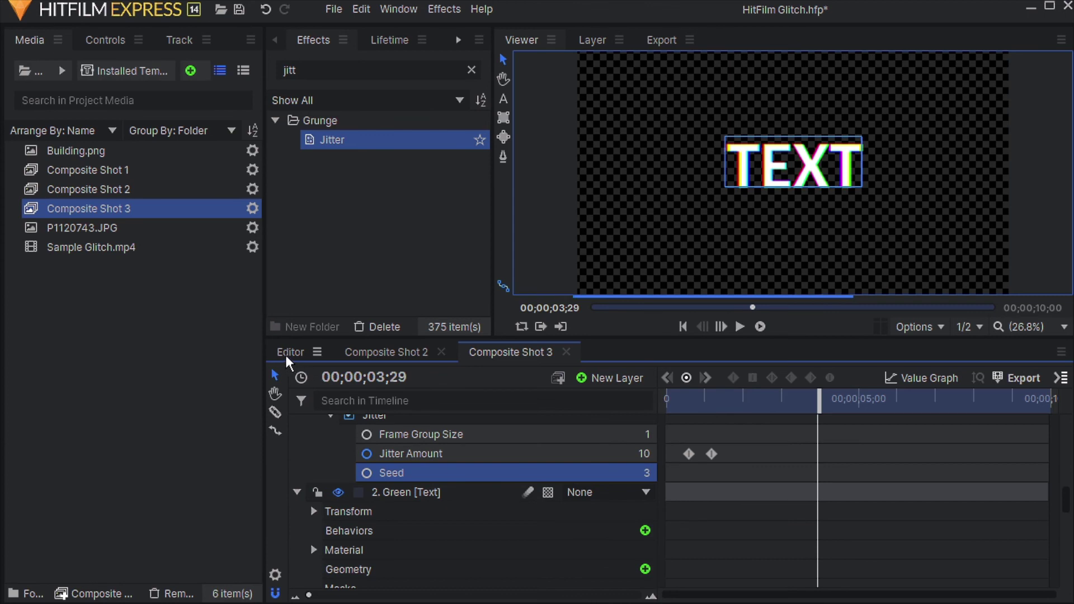
left_click(283, 354)
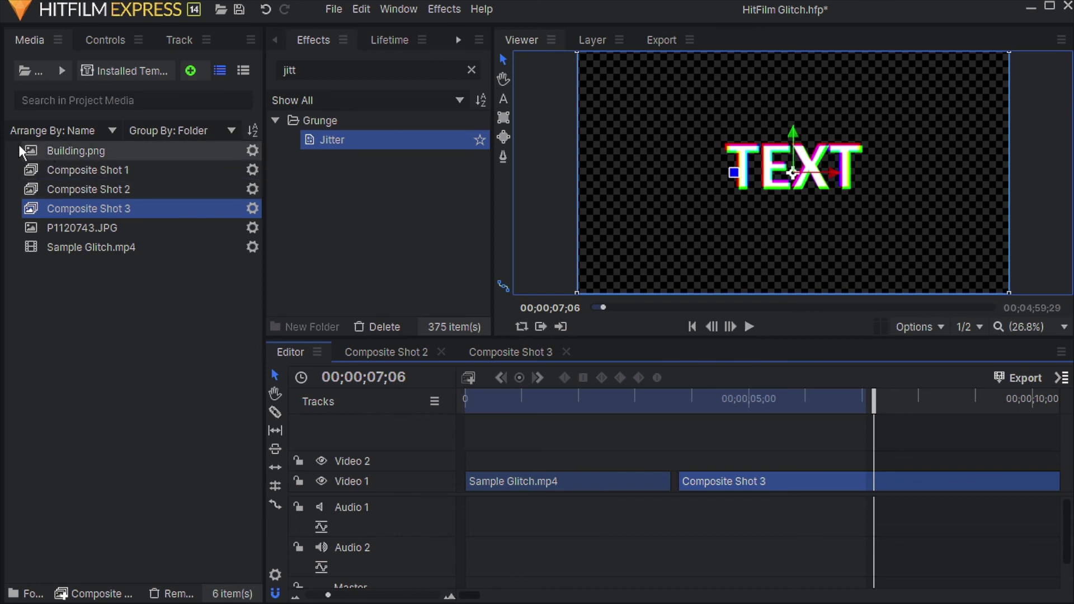
Step: Place Building.png on Video 1 beneath Composite Shot 3 and lengthen it
left_click_drag(55, 150, 508, 460)
mouse_move(717, 475)
left_mouse_down()
mouse_move(643, 465)
mouse_move(602, 475)
mouse_move(719, 506)
mouse_move(709, 494)
mouse_move(717, 480)
left_mouse_up()
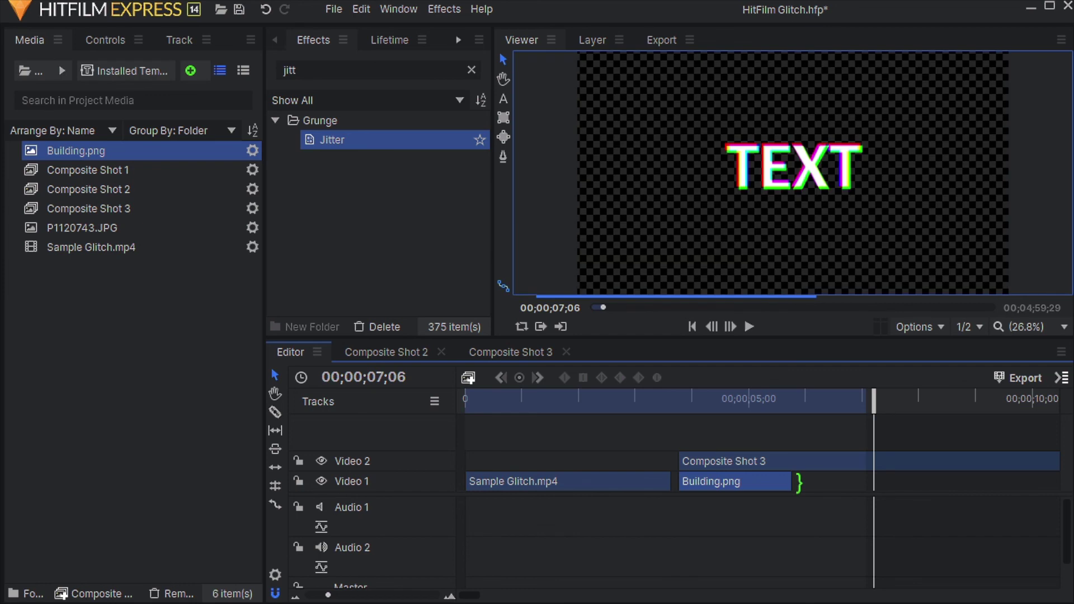
left_click_drag(799, 482, 902, 481)
left_click(743, 425)
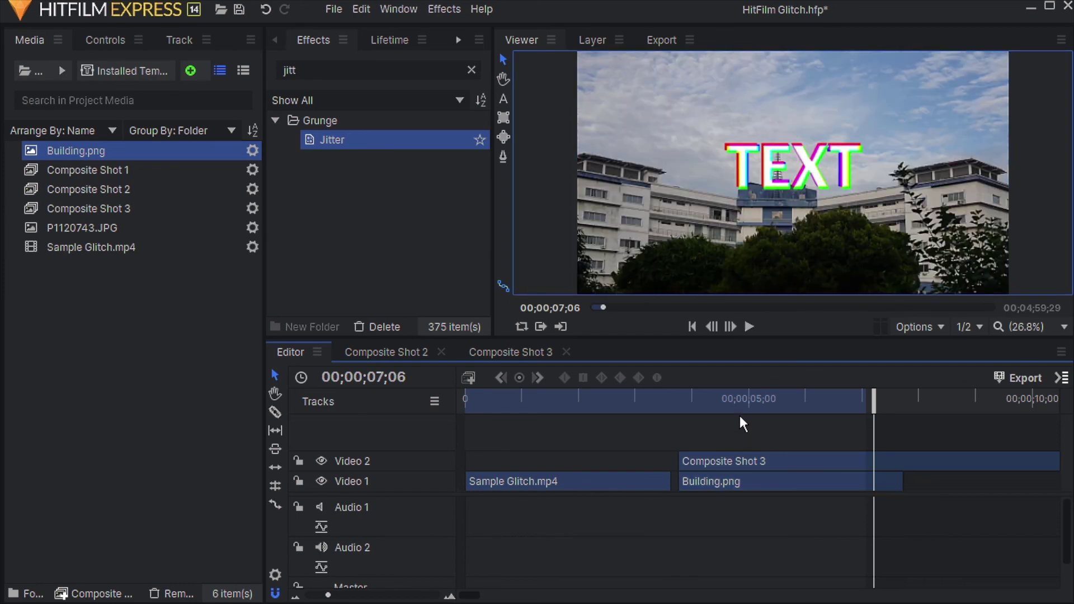
Step: Move the Composite Shot 3 TEXT up and left over the sky at 04;22
left_click(734, 407)
left_click(765, 458)
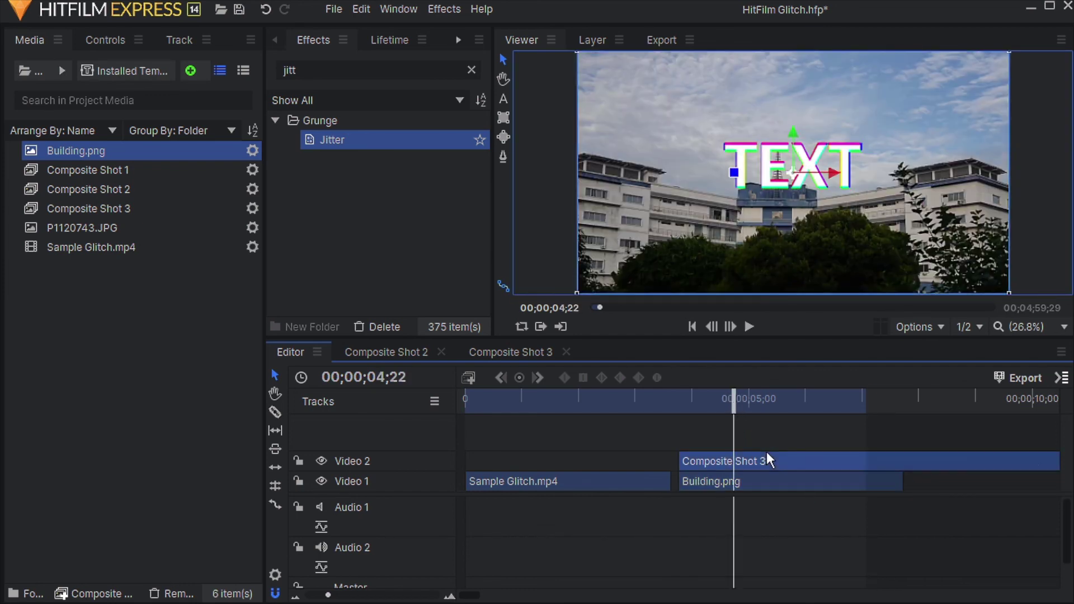
left_click_drag(793, 130, 791, 97)
left_click_drag(782, 153, 736, 153)
Step: Play the edit from 04;18 and stop the preview at 08;10
left_click(702, 235)
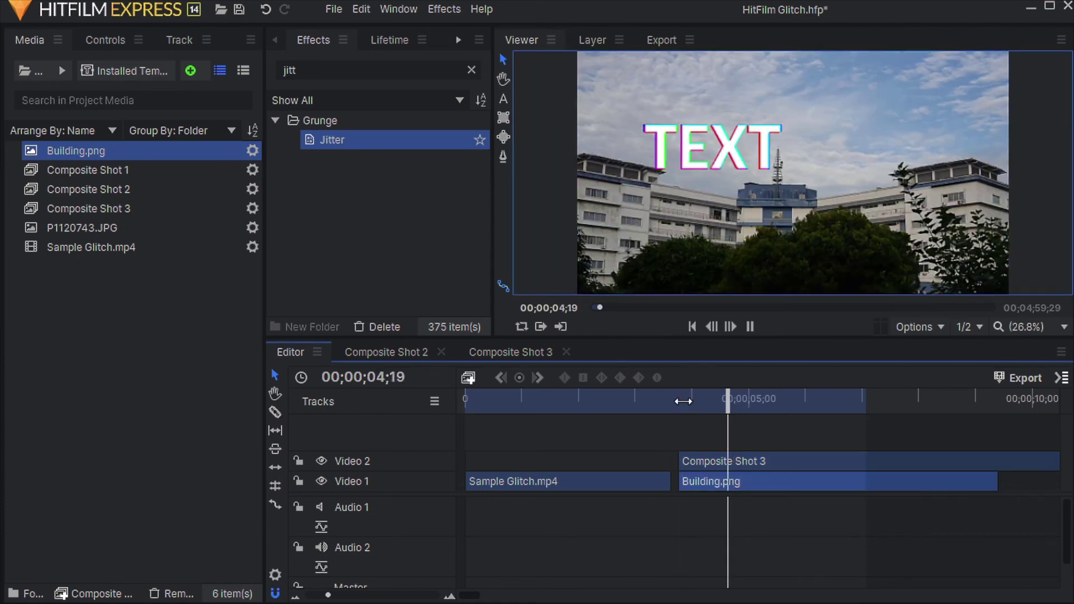
key("space")
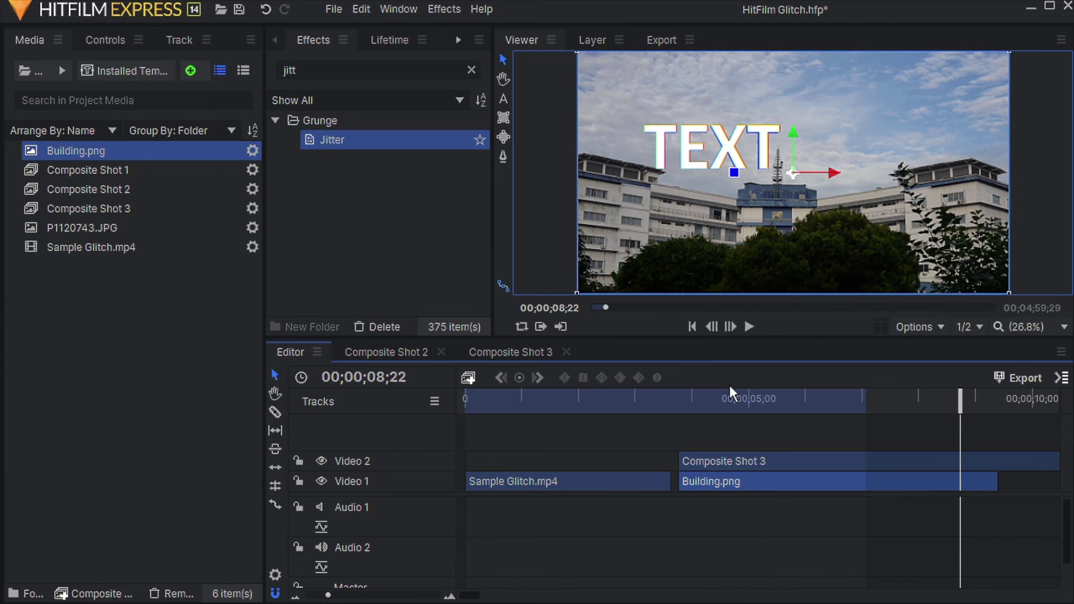
left_click(724, 396)
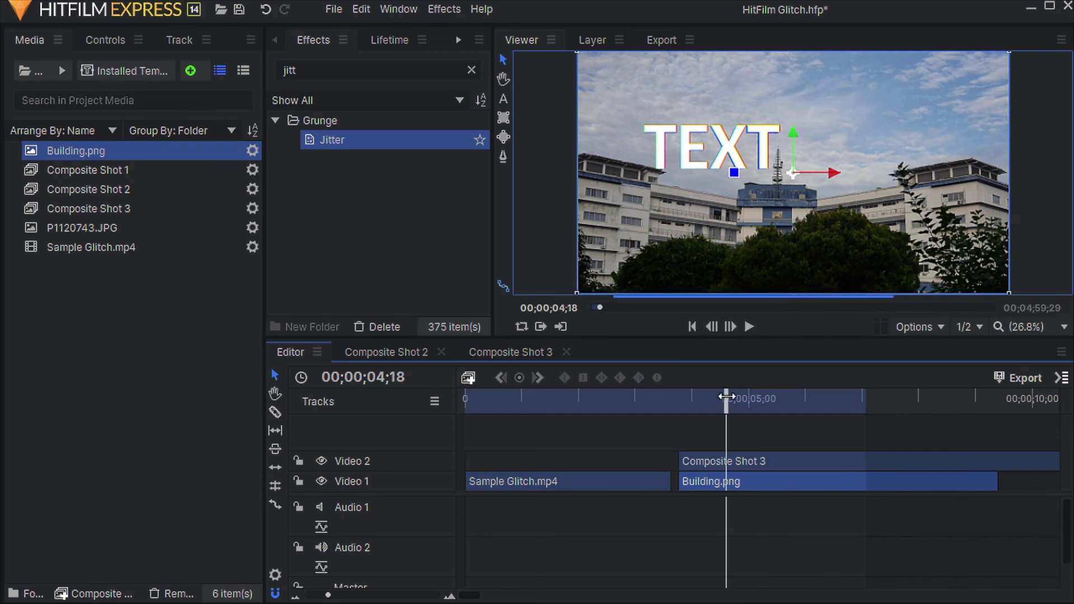
key("space")
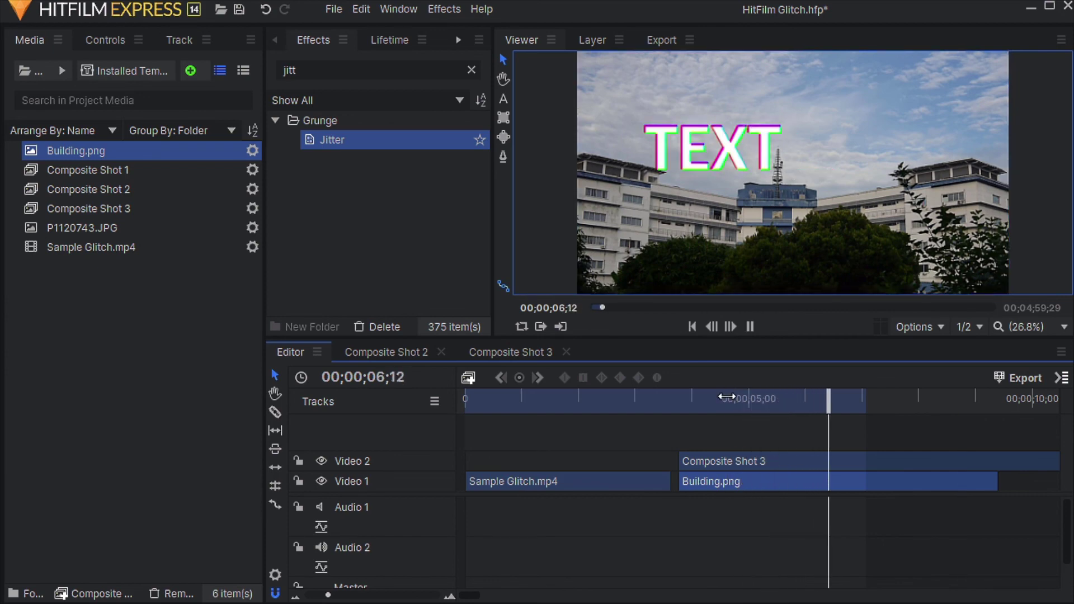
key("space")
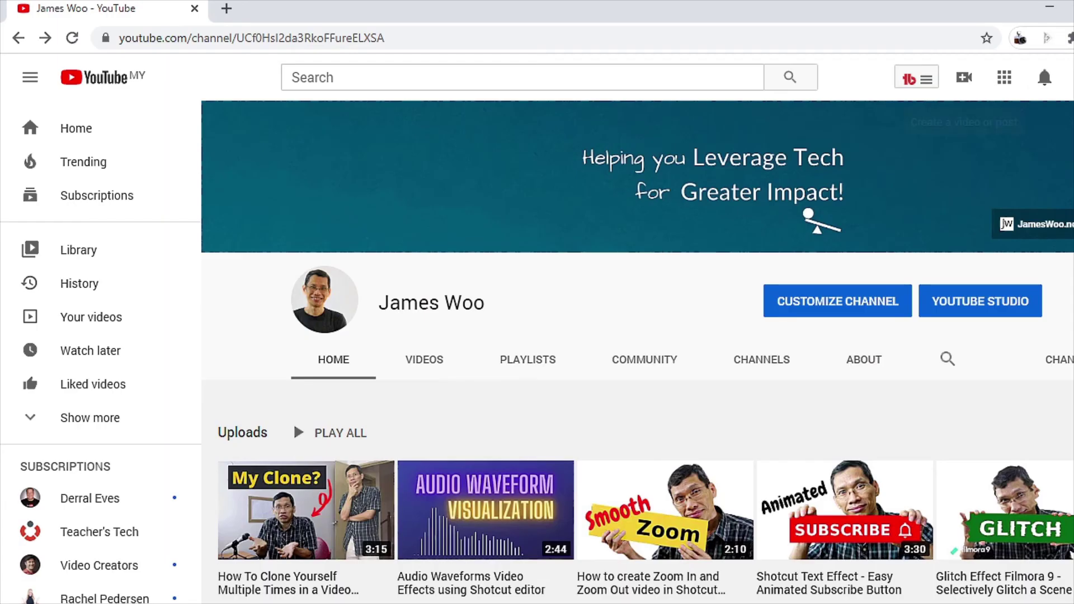
Step: Scroll to the channel's Uploads row and page it back to the newer videos
scroll(638, 346, "down", 3)
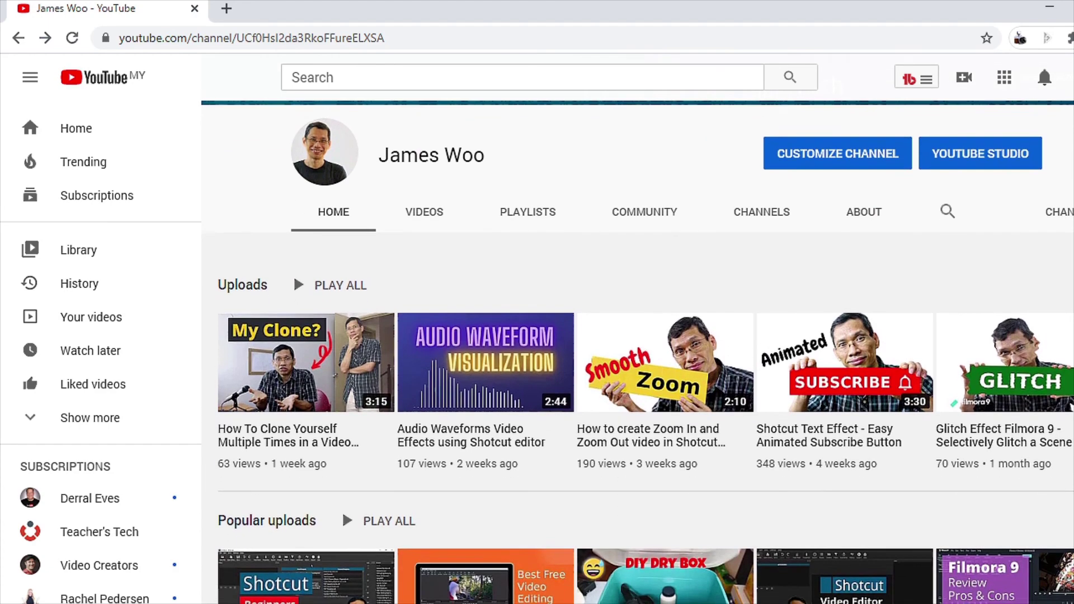
scroll(341, 436, "down", 1)
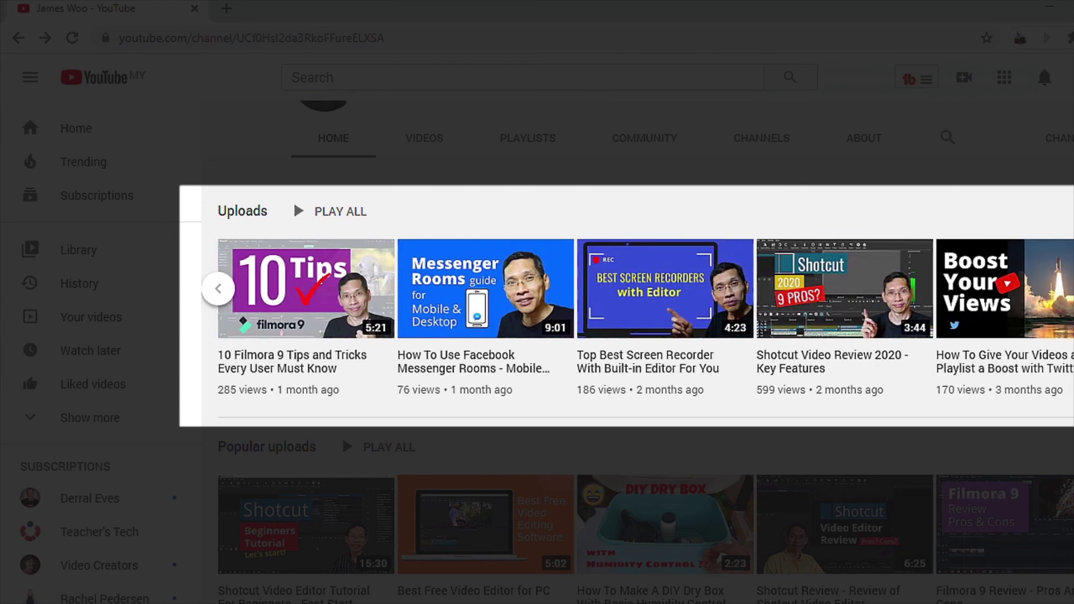
left_click(220, 298)
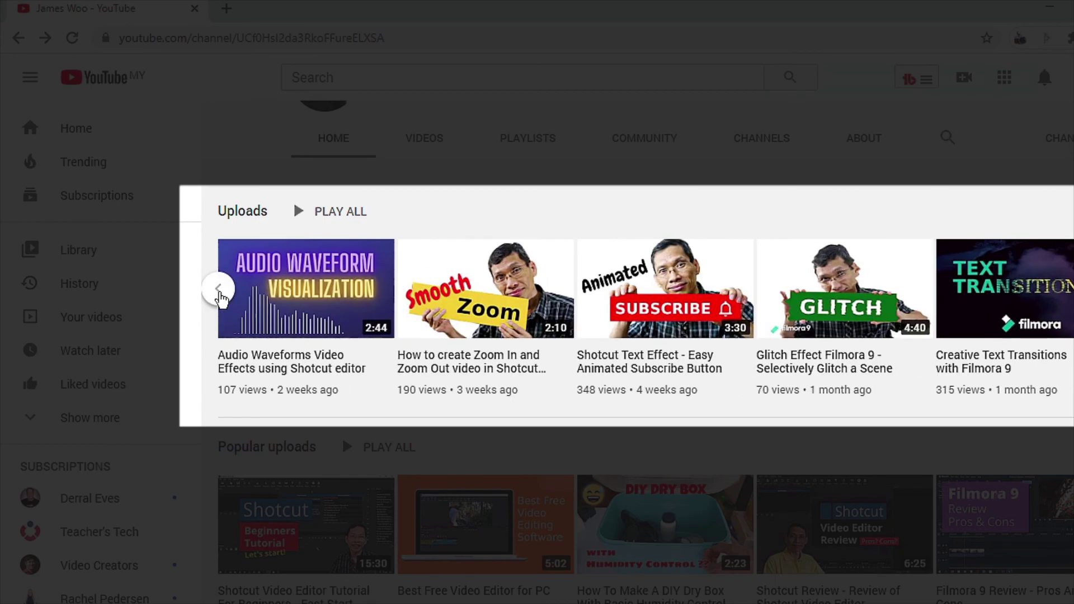